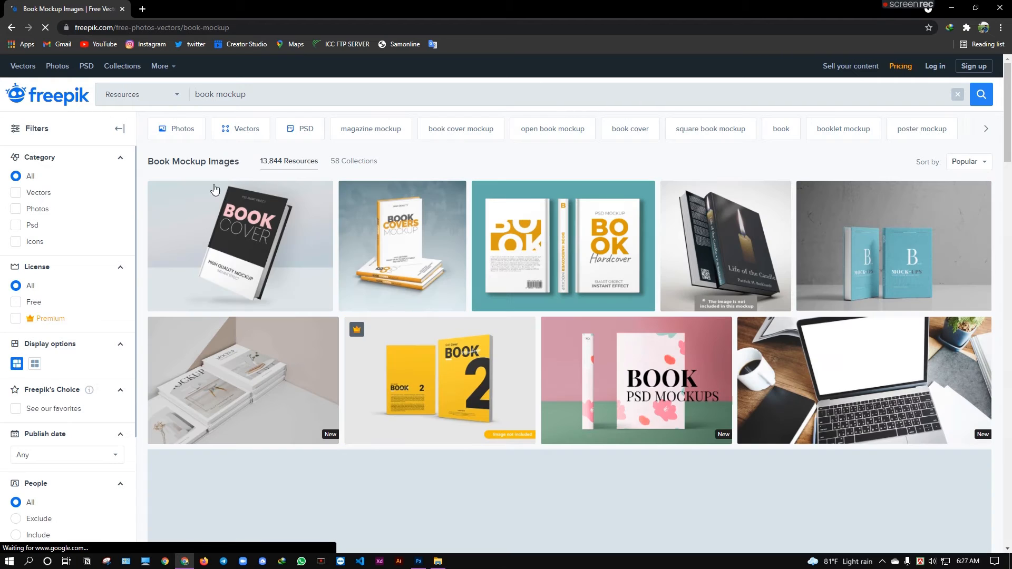
# - Open the white-and-orange three book covers mockup, sign in with the suggested Google account, and request its free download
pyautogui.click(386, 272)
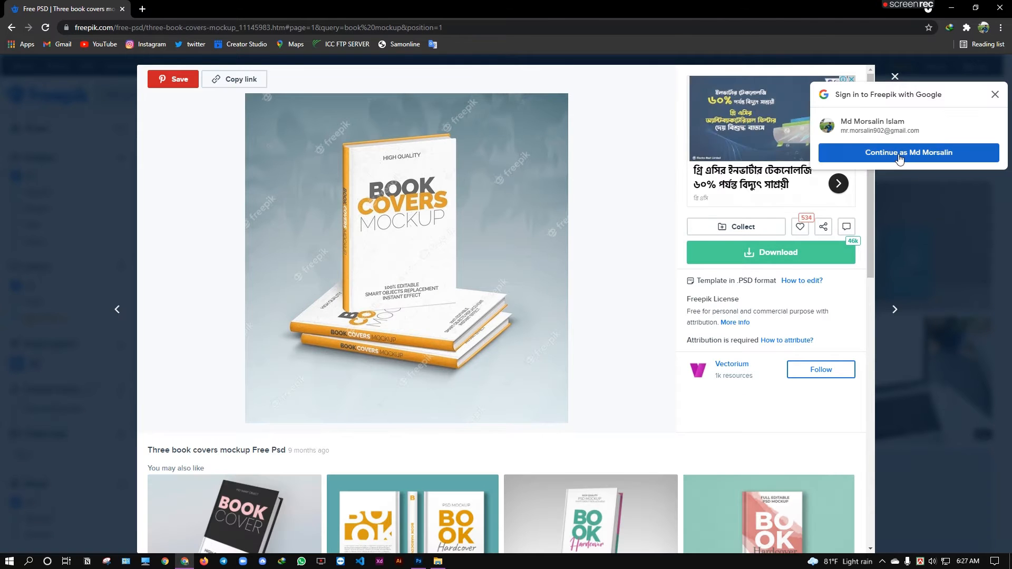
pyautogui.click(899, 156)
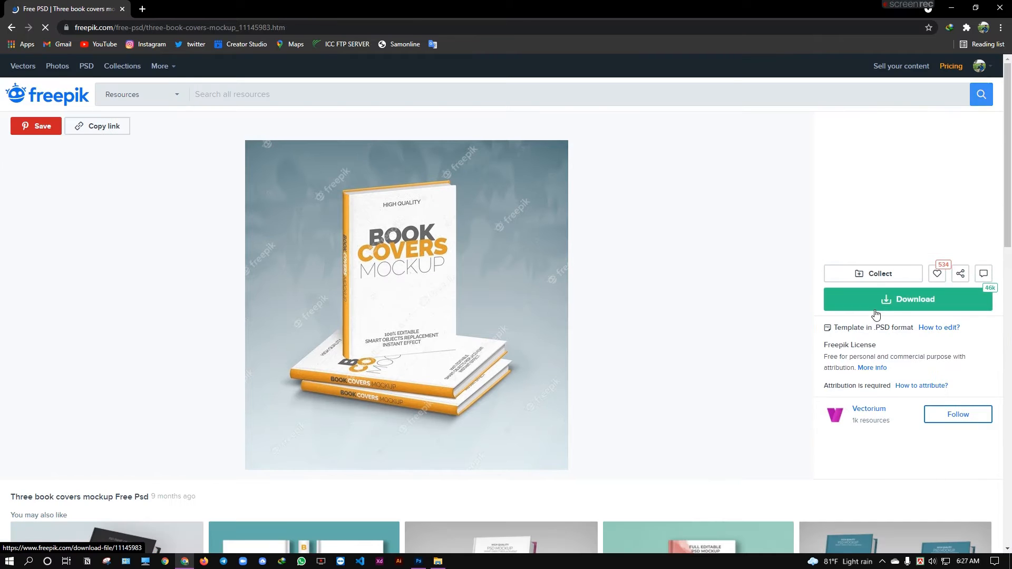
pyautogui.click(875, 312)
pyautogui.click(890, 419)
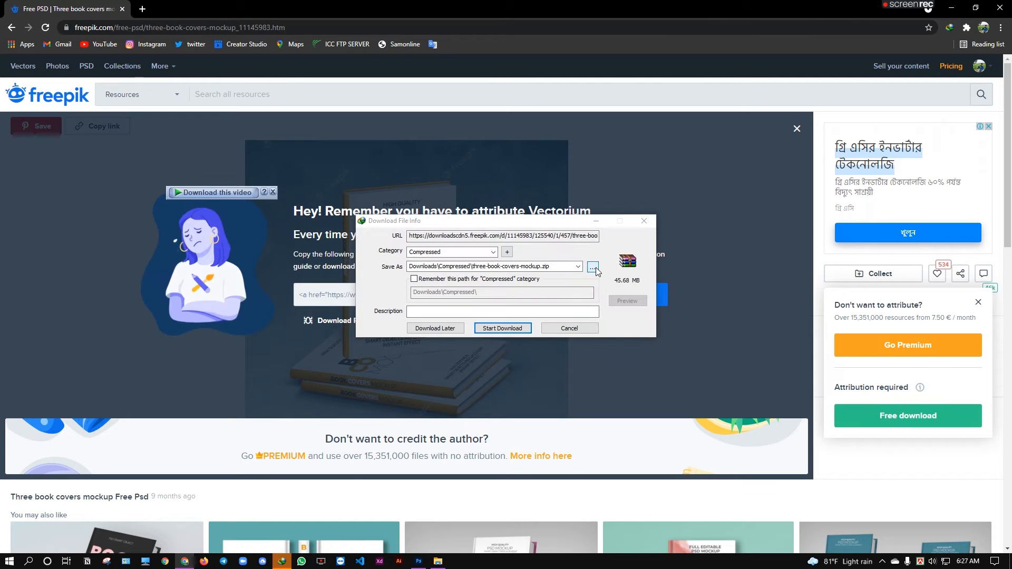
# - Download three-book-covers-mockup.zip into the "spider man" folder inside the desktop's design folder
pyautogui.click(594, 267)
pyautogui.click(414, 354)
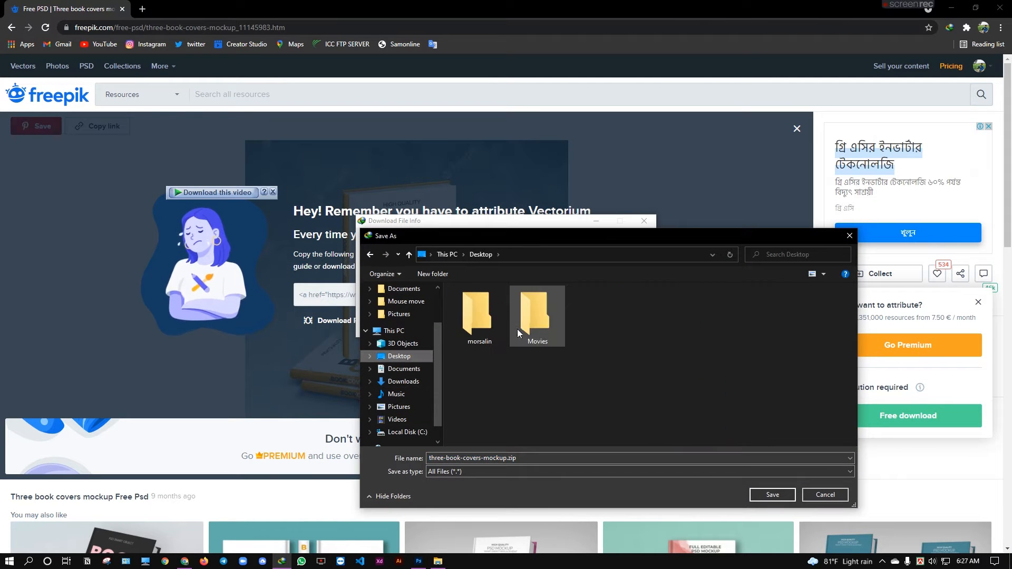
pyautogui.doubleClick(491, 318)
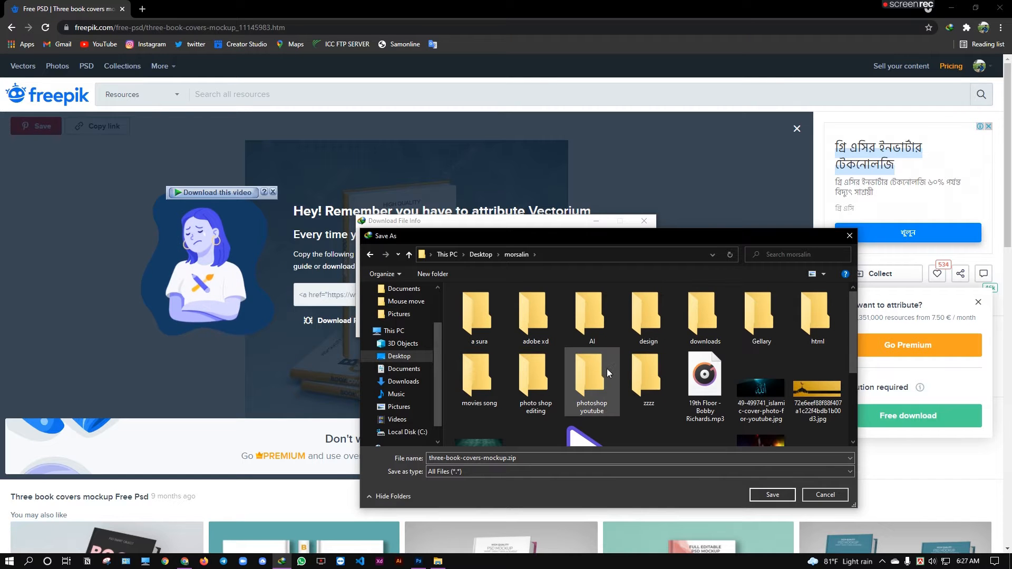
pyautogui.doubleClick(656, 320)
pyautogui.doubleClick(600, 310)
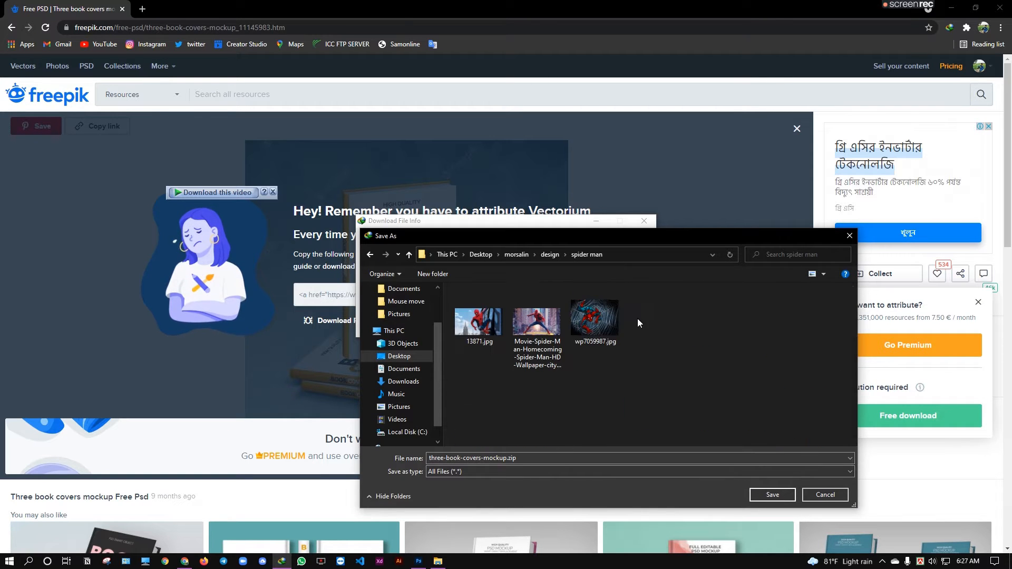
pyautogui.click(788, 498)
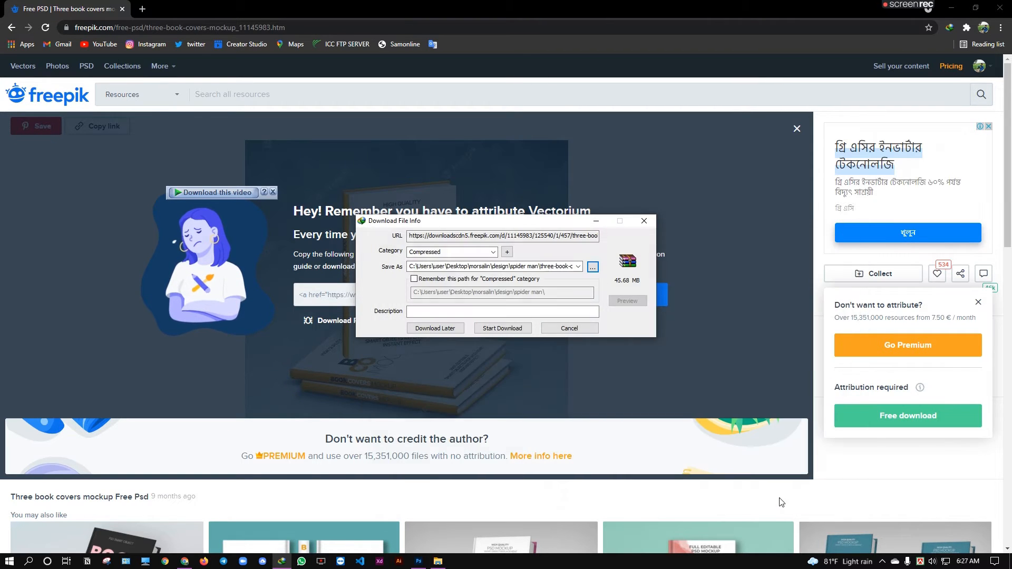
pyautogui.click(496, 331)
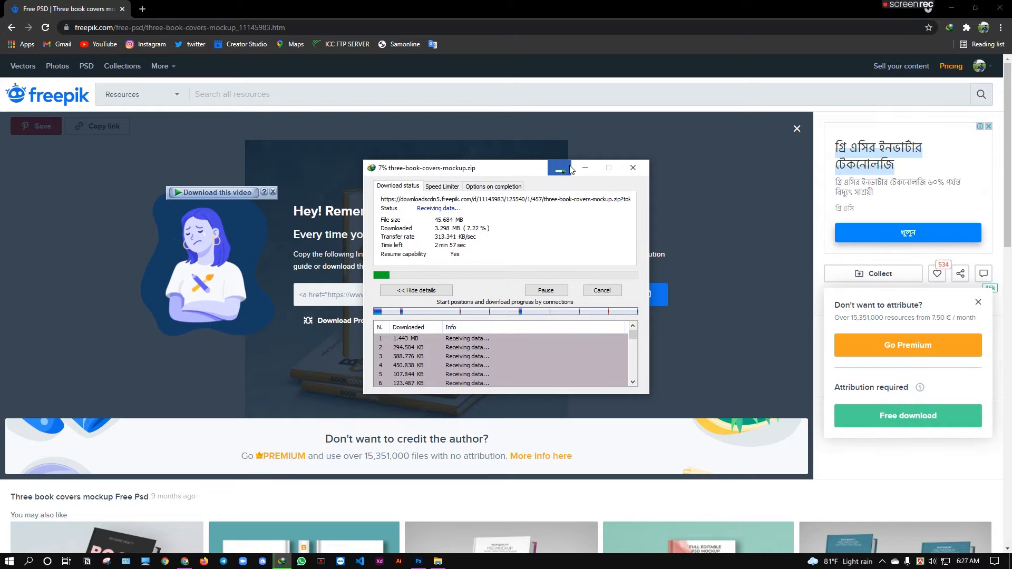
pyautogui.click(585, 167)
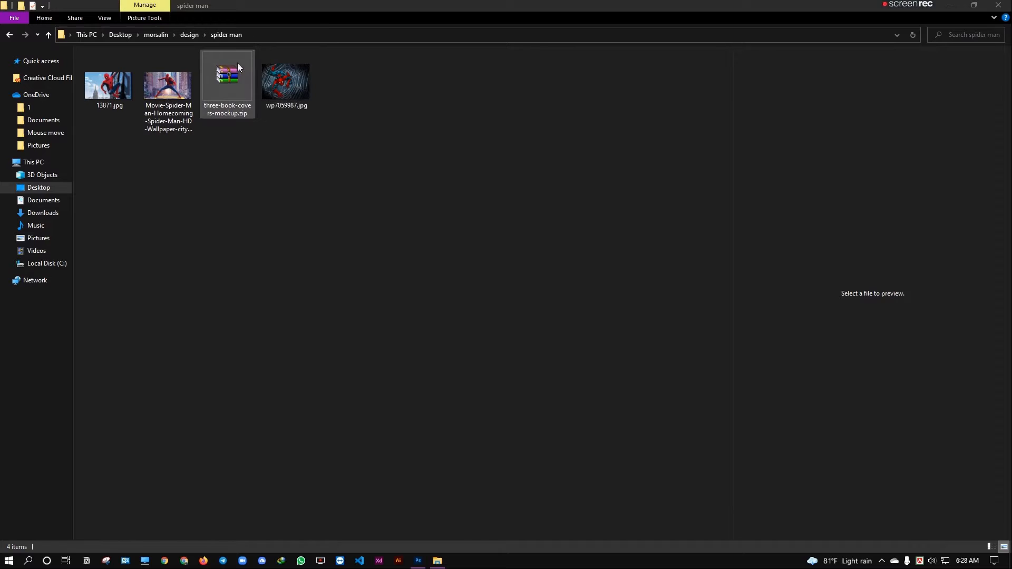
# - Extract three-book-covers-mockup.zip in the same folder and delete the archive and the unneeded extracted files, keeping 457.jpg and 457.psd
pyautogui.click(217, 67)
pyautogui.rightClick(217, 67)
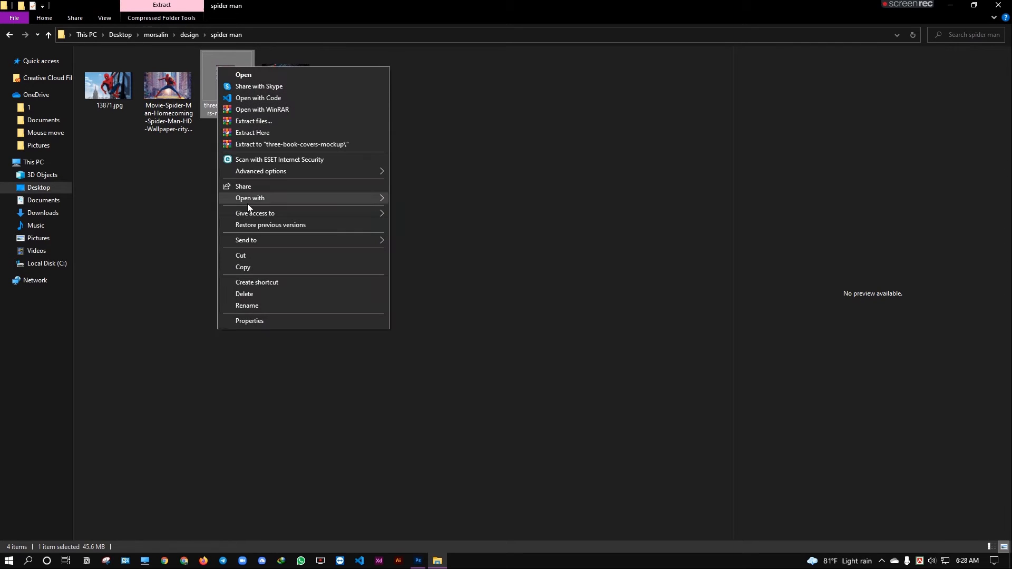
pyautogui.click(263, 133)
pyautogui.click(288, 94)
pyautogui.press('Delete')
pyautogui.click(287, 79)
pyautogui.press('Delete')
pyautogui.click(333, 94)
pyautogui.press('Delete')
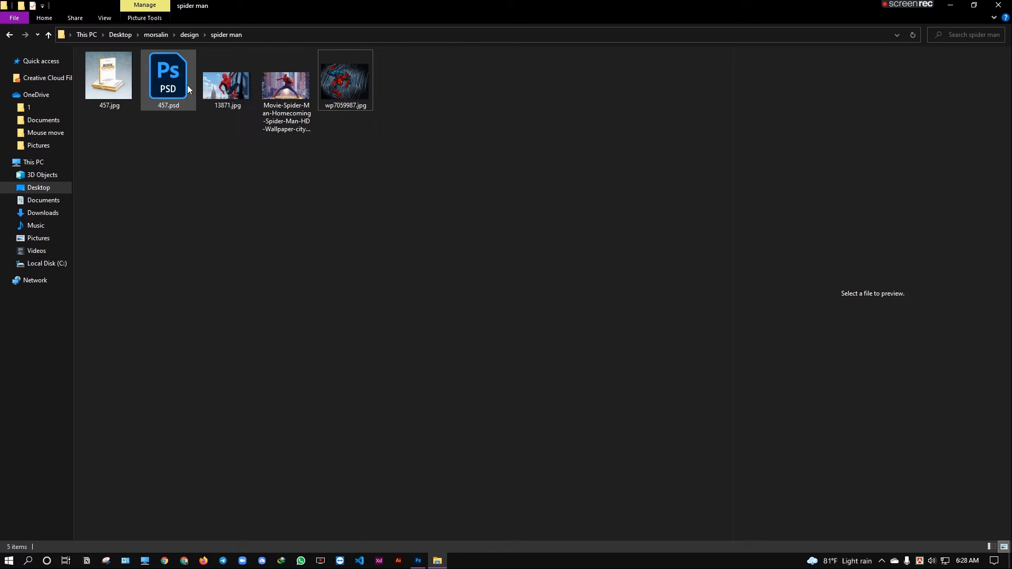
# - Preview 457.jpg, close it, and open 457.psd in Photoshop
pyautogui.doubleClick(127, 87)
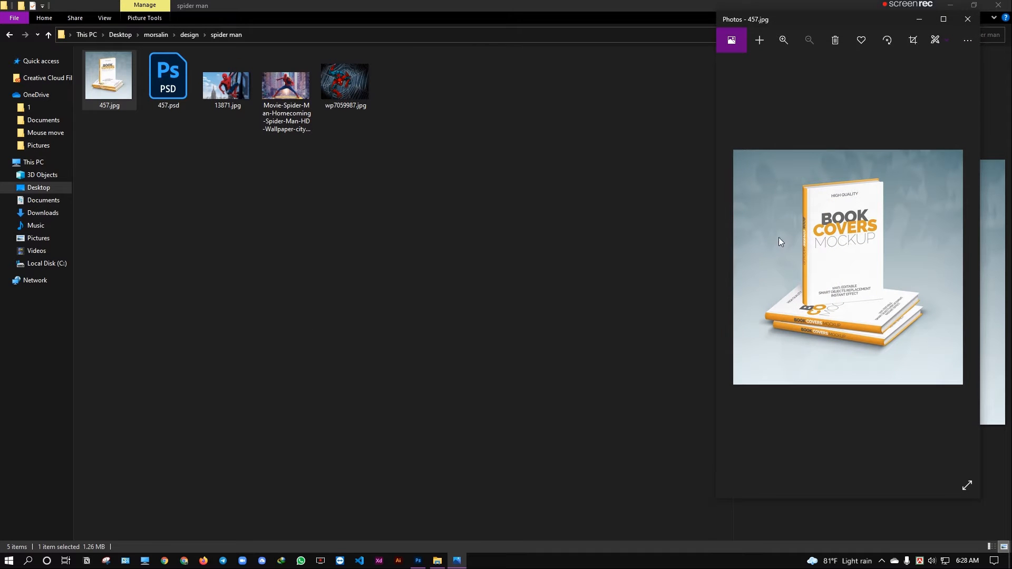
pyautogui.click(967, 18)
pyautogui.click(169, 90)
pyautogui.doubleClick(169, 90)
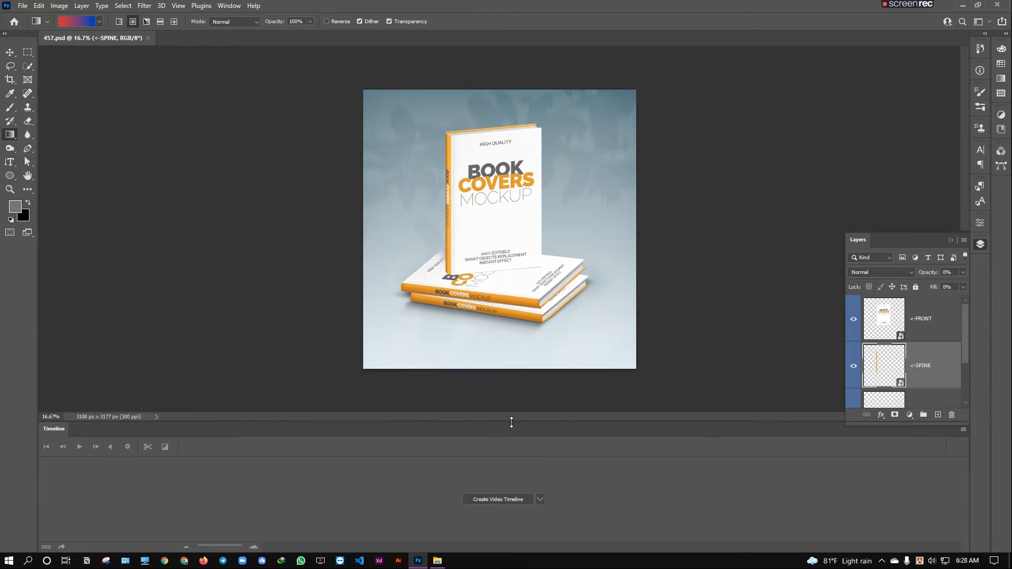
# - Close the Timeline panel and open the contents of the FRONT smart object for editing
pyautogui.moveTo(511, 422); pyautogui.dragTo(873, 380)
pyautogui.click(960, 346)
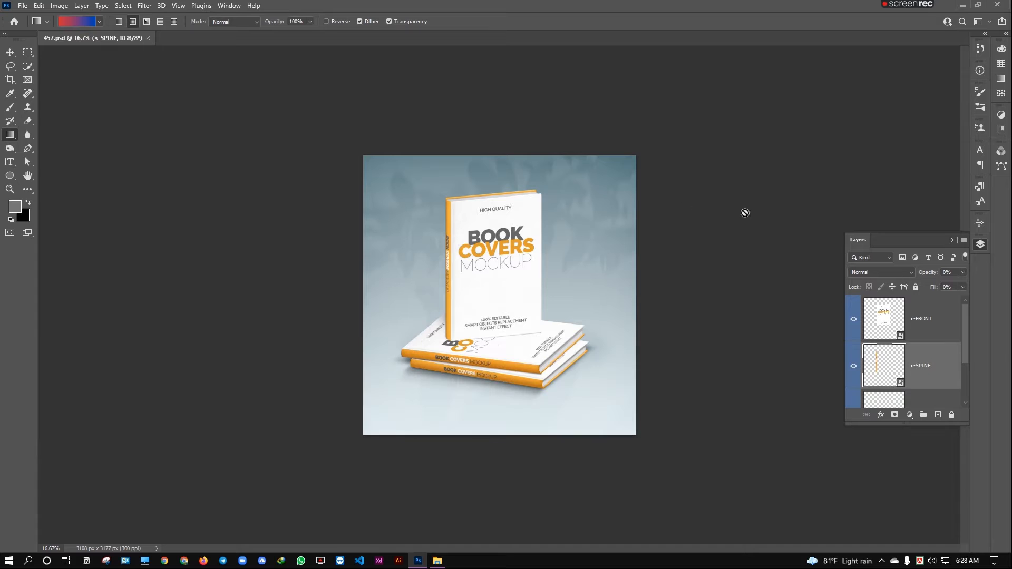
pyautogui.doubleClick(902, 339)
pyautogui.click(509, 283)
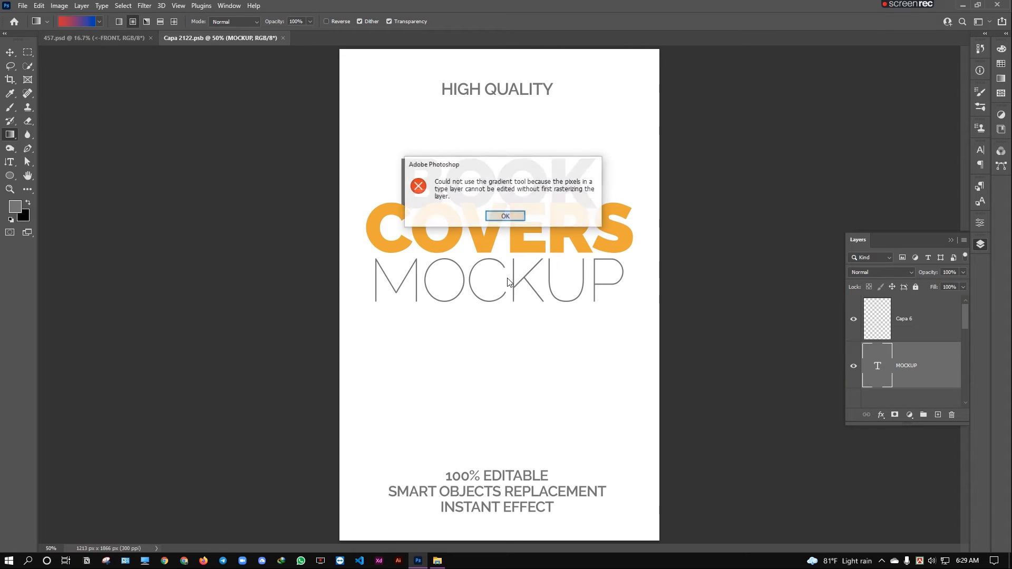
pyautogui.click(505, 216)
# - Delete the Capa 6 layer and all the cover's text layers, keeping only the white Relleno de color 3 fill layer
pyautogui.click(911, 321)
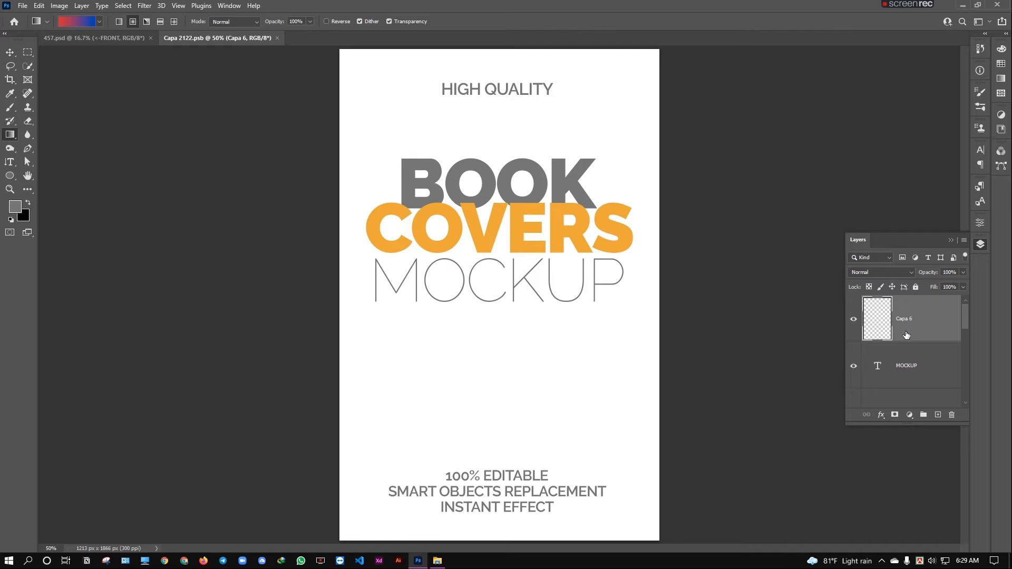
pyautogui.press('Delete')
pyautogui.press('Delete')
pyautogui.press('Delete')
pyautogui.press('Delete')
pyautogui.press('Delete')
pyautogui.press('Delete')
pyautogui.press('Delete')
pyautogui.press('Delete')
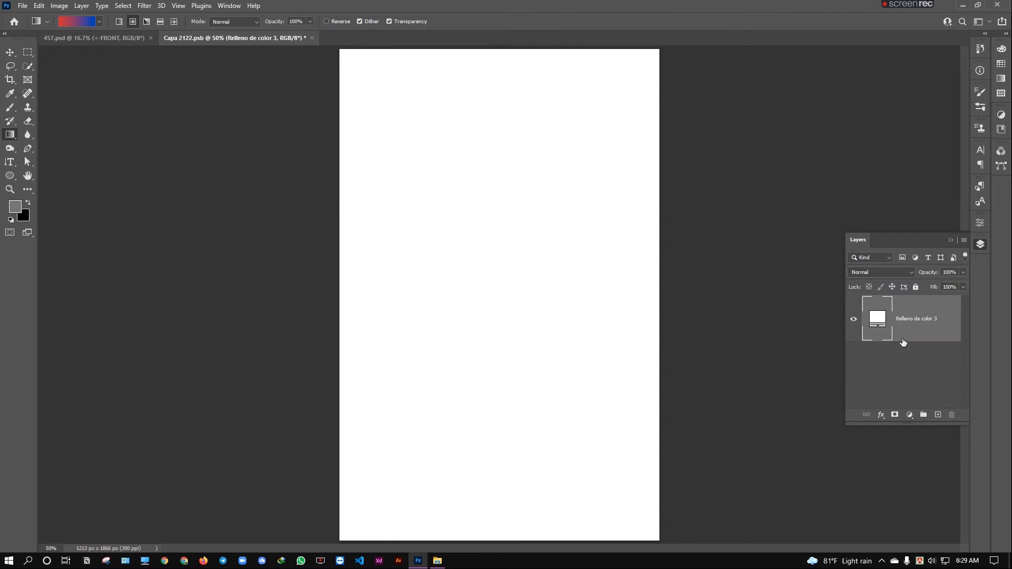
# - Place 13871.jpg from the spider man folder into the front cover document and delete the white fill layer
pyautogui.click(937, 416)
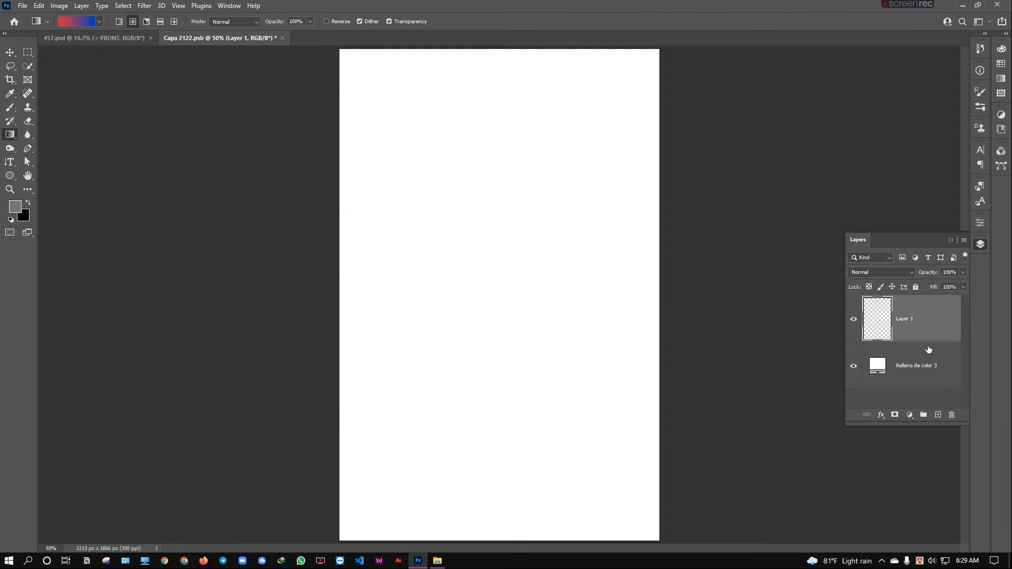
pyautogui.click(441, 563)
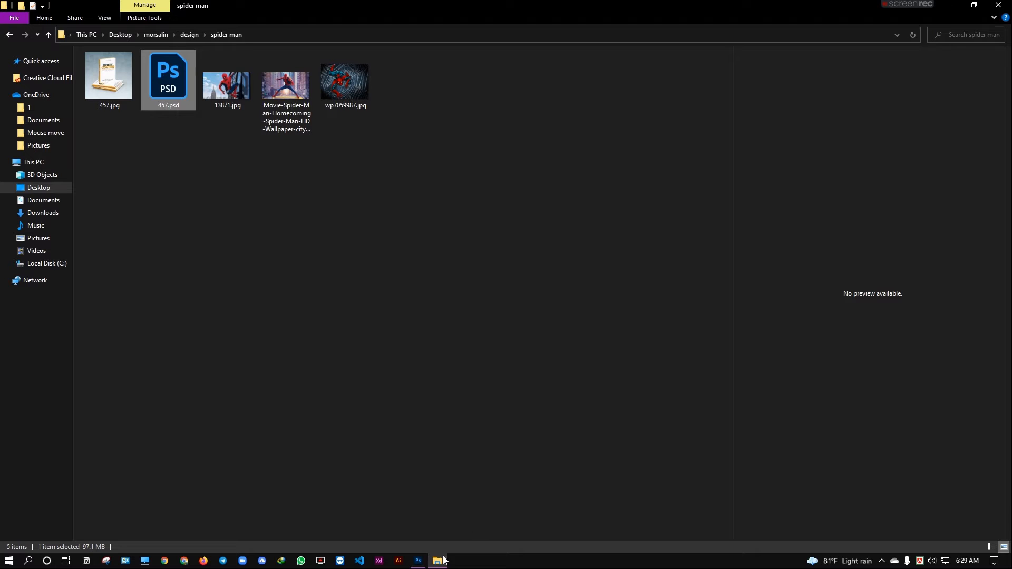
pyautogui.moveTo(225, 84); pyautogui.dragTo(515, 232)
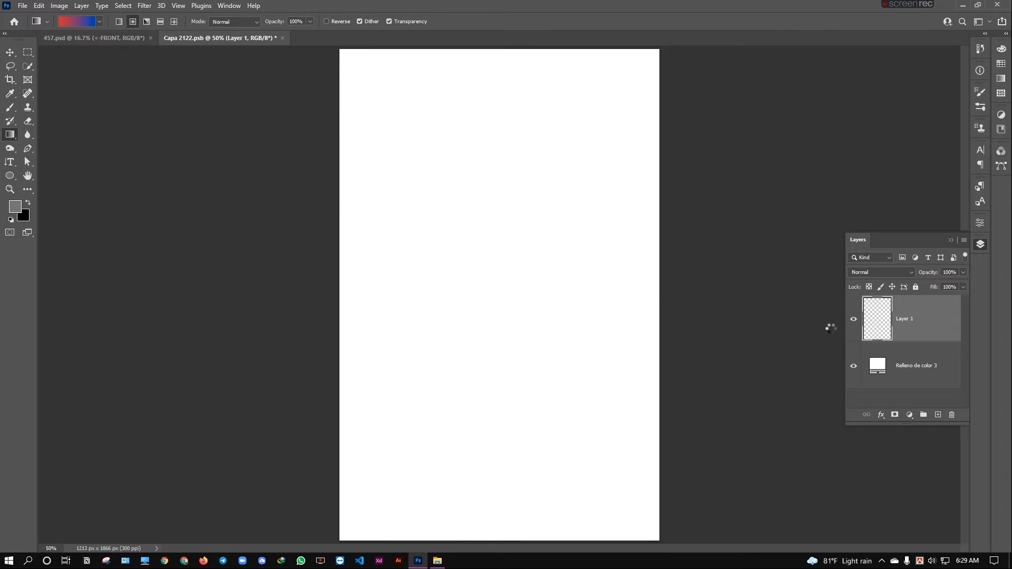
pyautogui.click(912, 371)
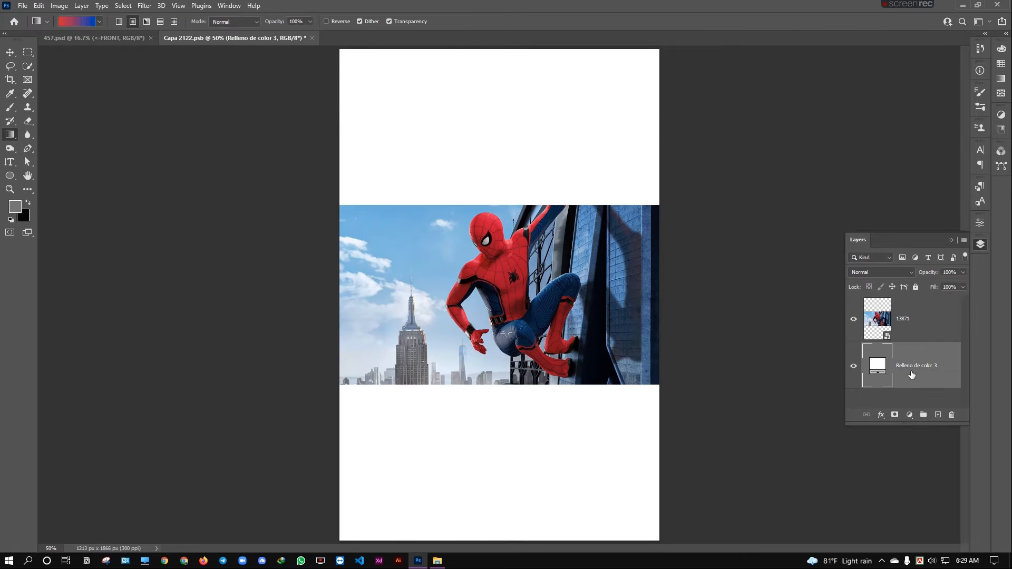
pyautogui.press('Delete')
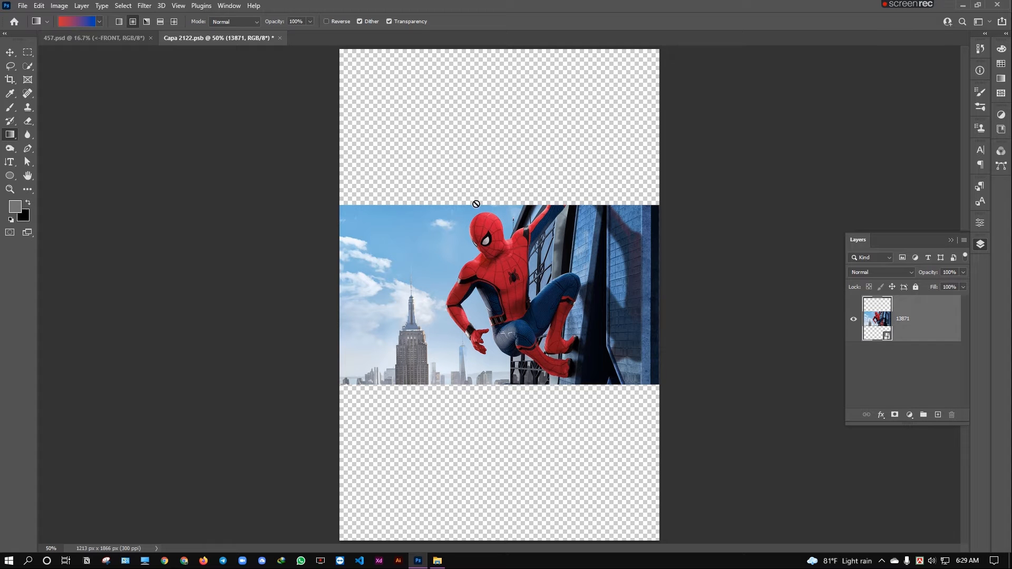
# - Add a new empty layer and move it beneath the 13871 image layer
pyautogui.click(937, 414)
pyautogui.moveTo(923, 326); pyautogui.dragTo(926, 387)
pyautogui.scroll(3, 543, 282)
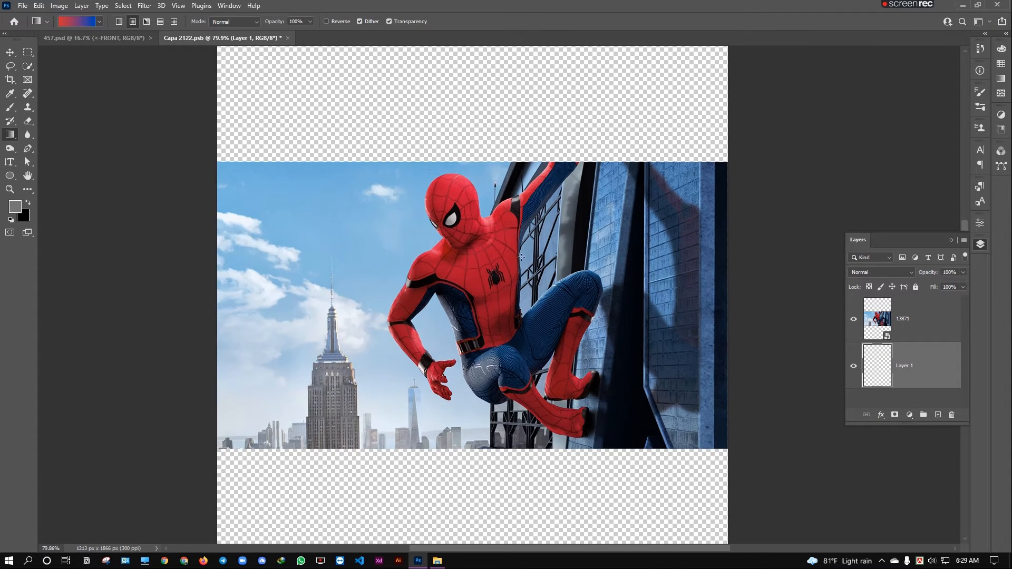
# - Remove the background of the 13871 layer with the Remove background quick action, found by searching Discover for "remove"
pyautogui.click(933, 310)
pyautogui.hotkey('ctrl', '0')
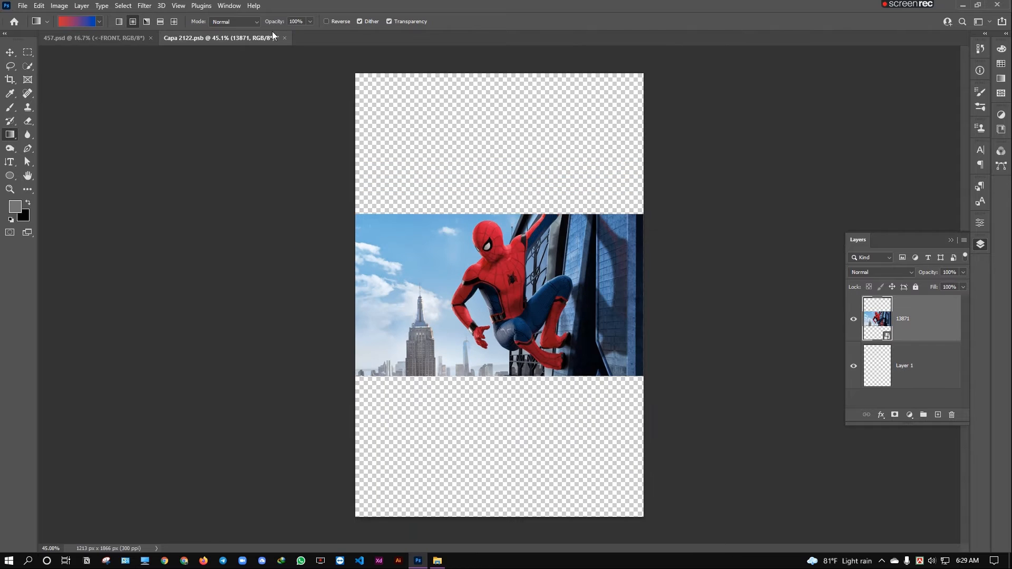
pyautogui.click(254, 5)
pyautogui.click(285, 28)
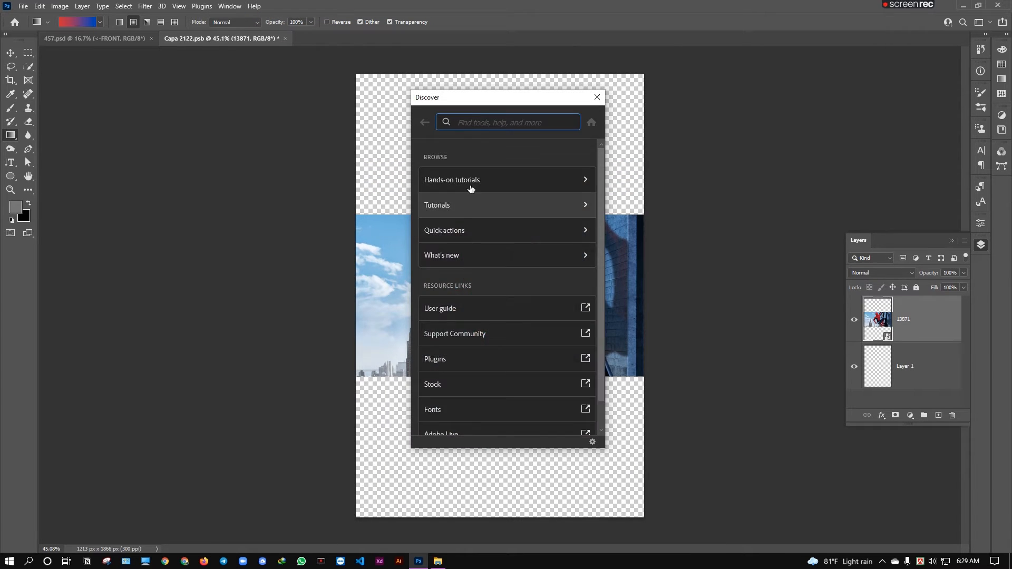
pyautogui.write('remove')
pyautogui.press('Return')
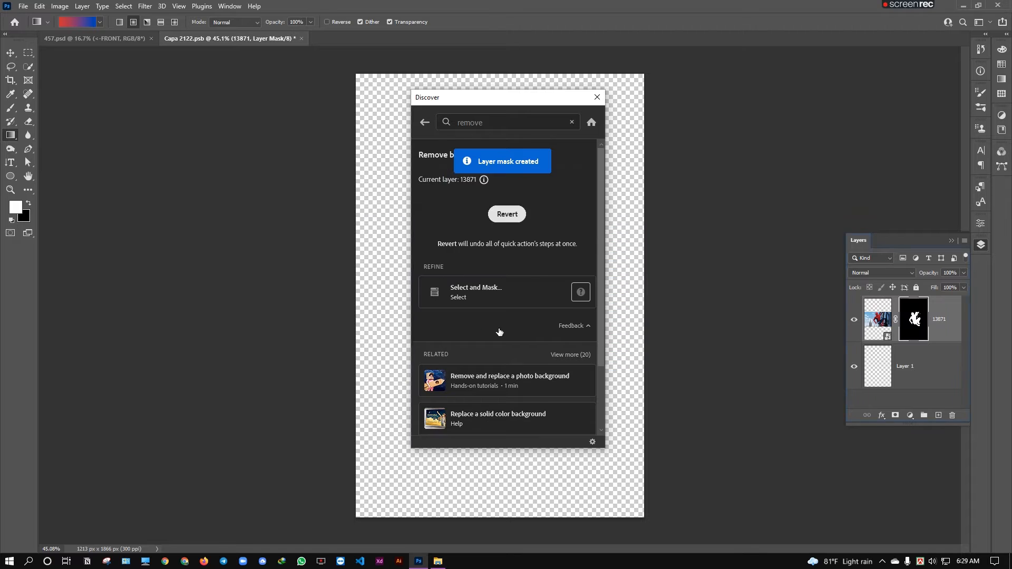
pyautogui.click(597, 97)
# - Paint white on the 13871 layer mask with a soft brush to restore the hole in Spider-Man's lower leg, then reduce the brush to 40 px
pyautogui.scroll(5, 440, 209)
pyautogui.scroll(-4, 440, 209)
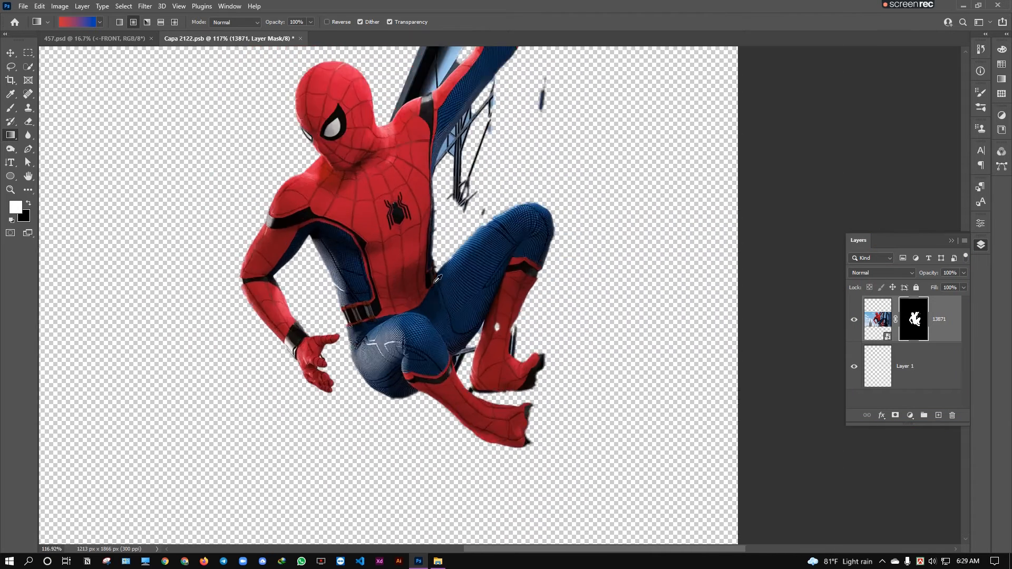
pyautogui.scroll(5, 424, 245)
pyautogui.click(10, 109)
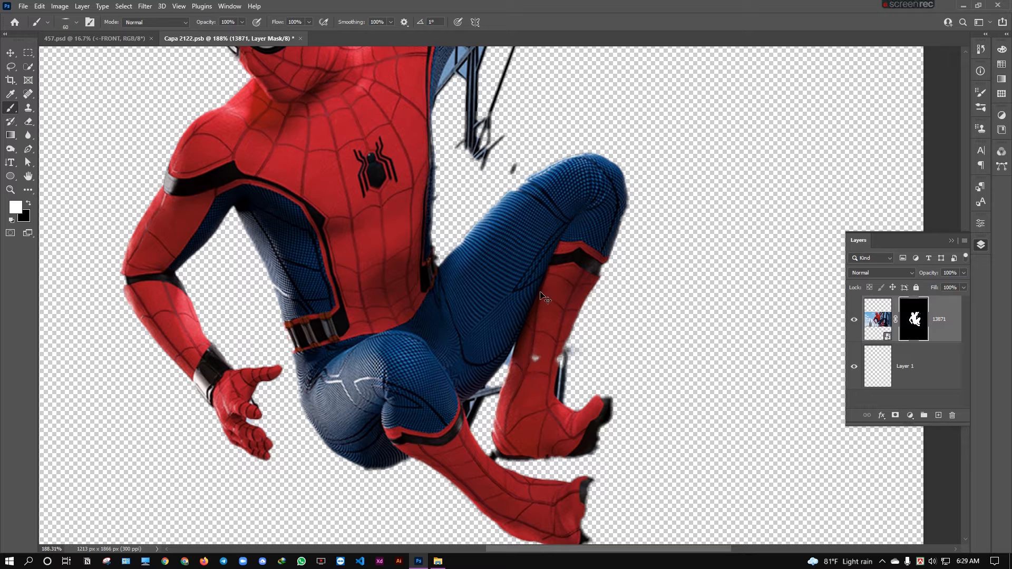
pyautogui.click(77, 22)
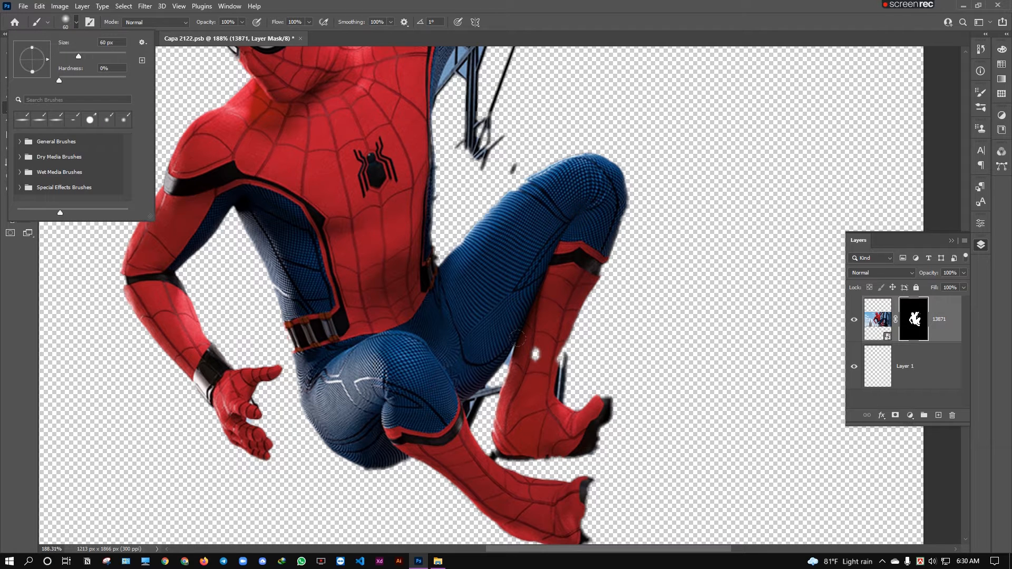
pyautogui.press('[')
pyautogui.scroll(5, 352, 344)
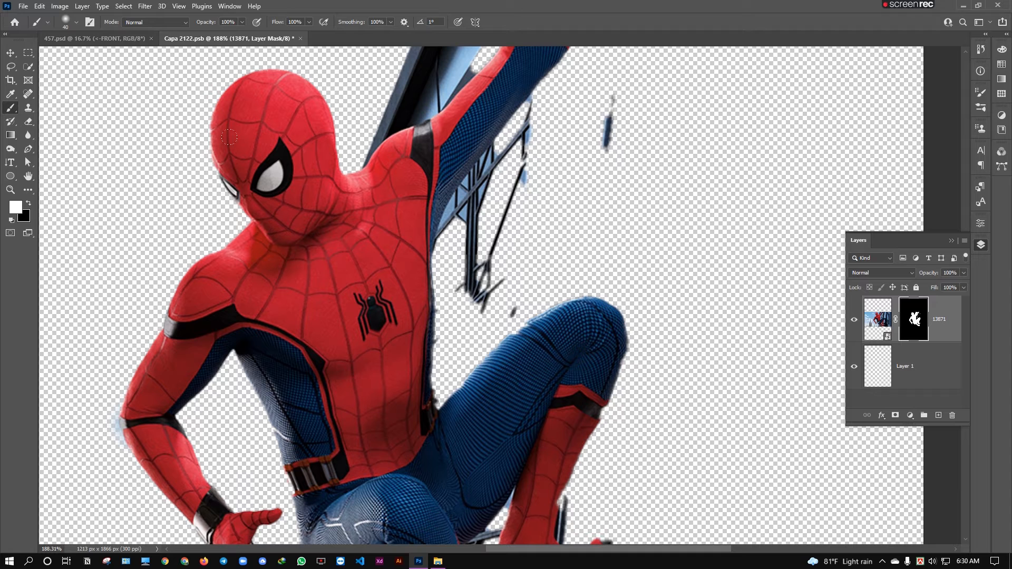
# - Erase the leftover building fragments under and beside Spider-Man's raised arm on the layer mask, enlarging the eraser to 90 px
pyautogui.click(28, 122)
pyautogui.moveTo(609, 96); pyautogui.dragTo(607, 152)
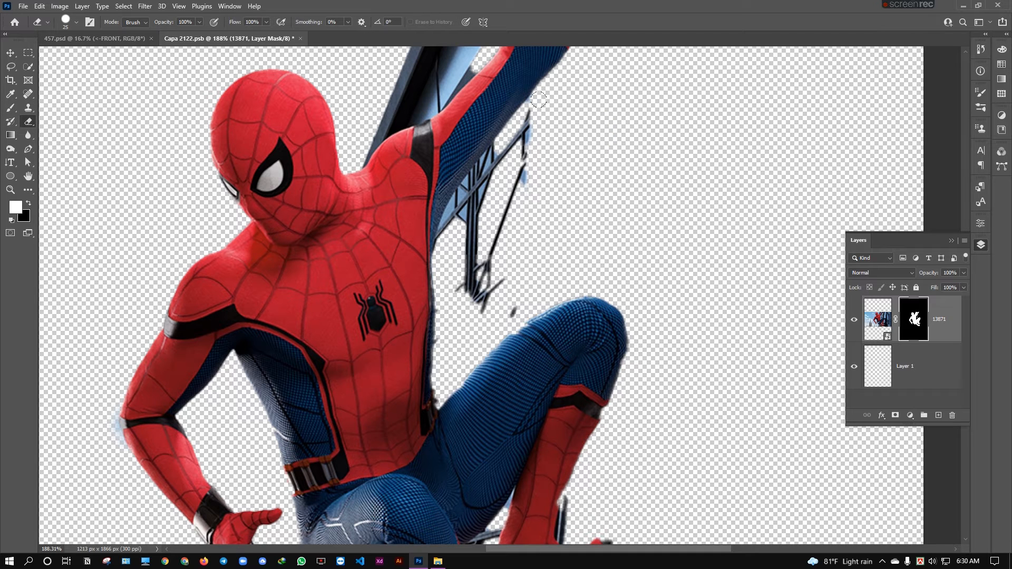
pyautogui.press(']')
pyautogui.press(']')
pyautogui.press(']')
pyautogui.press(']')
pyautogui.press(']')
pyautogui.moveTo(549, 126)
pyautogui.mouseDown()
pyautogui.moveTo(528, 172)
pyautogui.moveTo(498, 138)
pyautogui.moveTo(477, 165)
pyautogui.moveTo(466, 227)
pyautogui.moveTo(458, 190)
pyautogui.moveTo(469, 274)
pyautogui.moveTo(455, 248)
pyautogui.mouseUp()
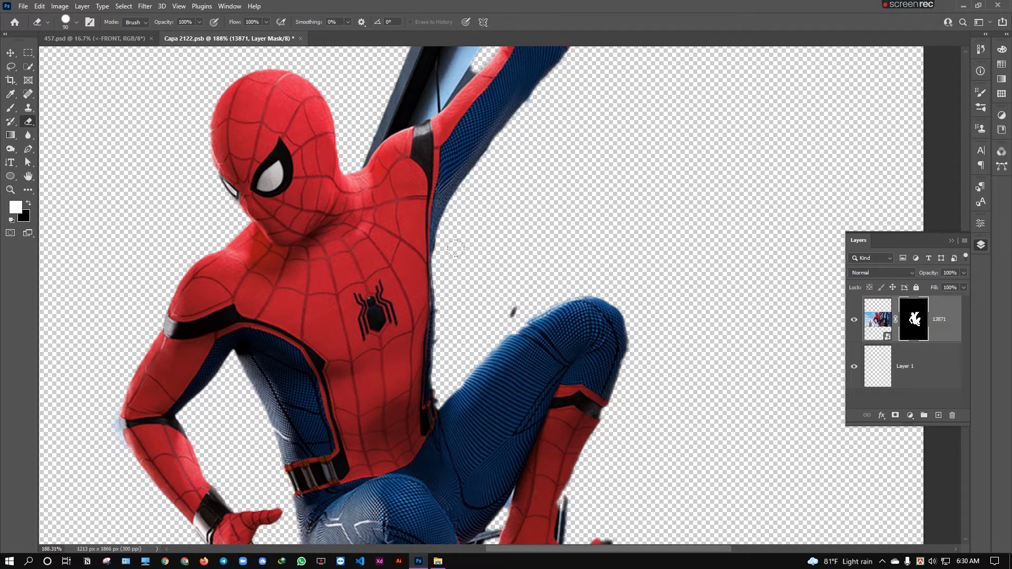
# - Erase the building remnants between Spider-Man's thighs and lower legs on the 13871 layer mask with a 10 px eraser
pyautogui.scroll(-5, 442, 255)
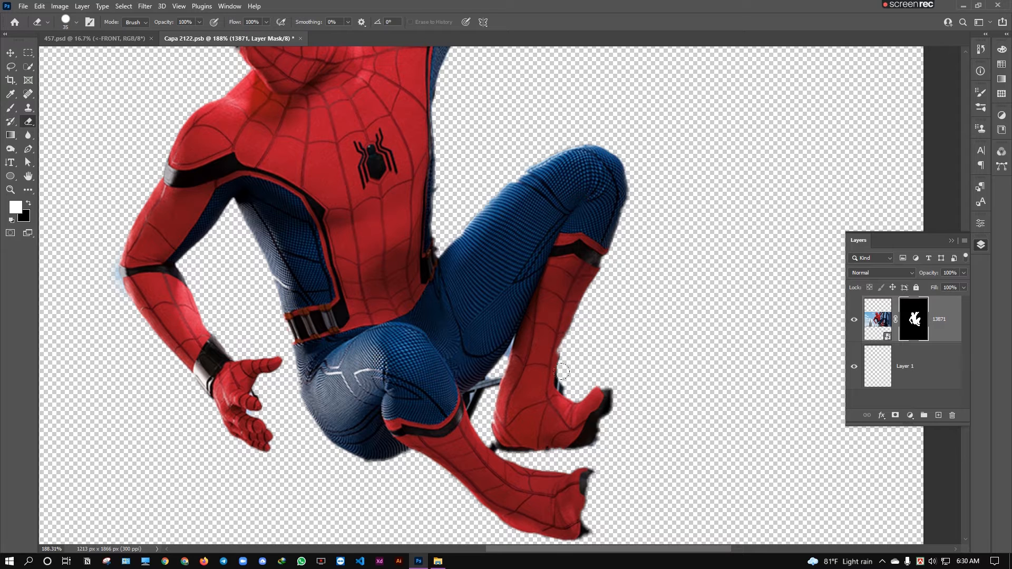
pyautogui.scroll(-3, 562, 361)
pyautogui.press('[')
pyautogui.press('[')
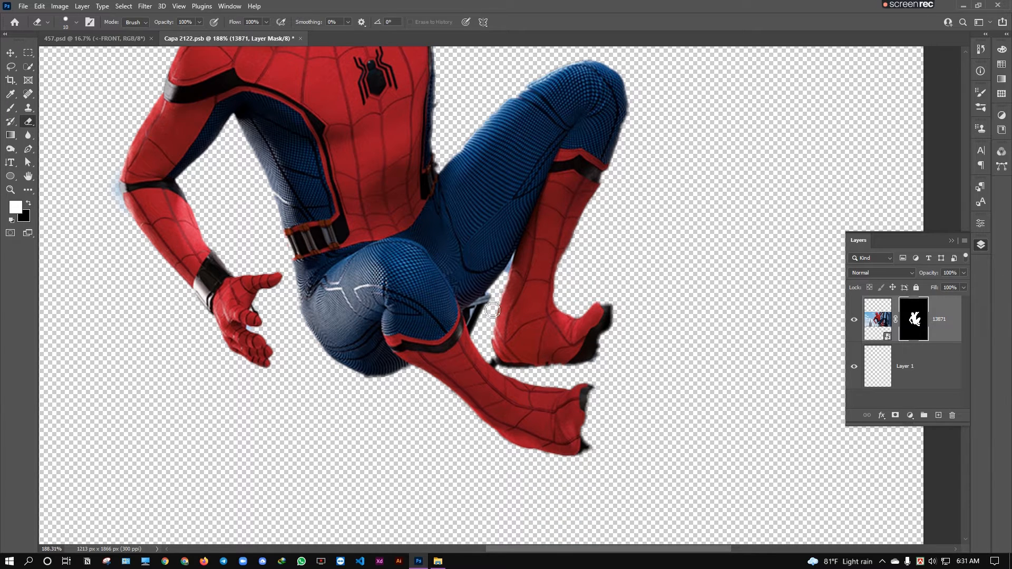
pyautogui.moveTo(491, 301); pyautogui.dragTo(471, 314)
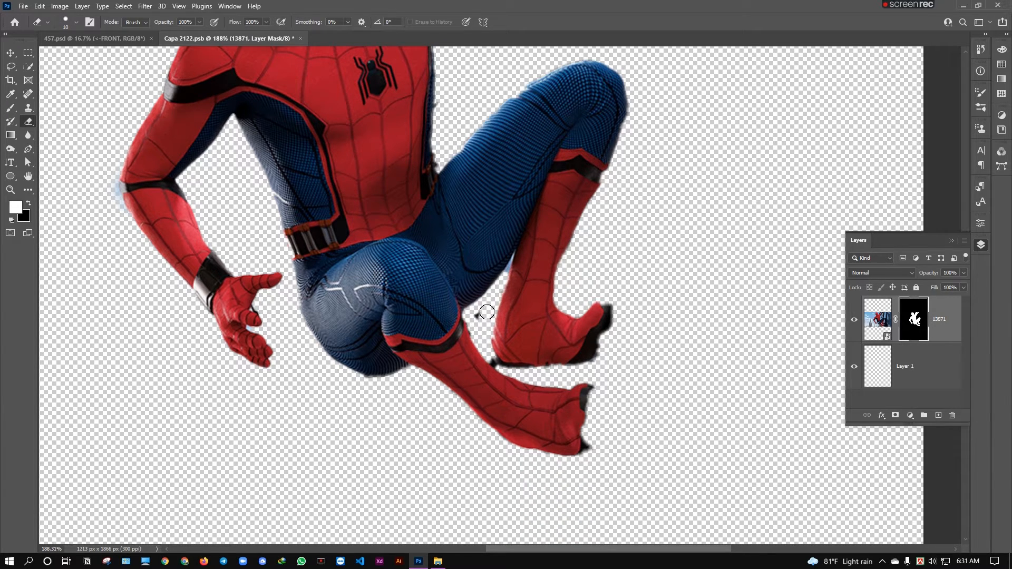
pyautogui.scroll(-2, 260, 339)
# - Erase the building fragment behind Spider-Man's shoulder and raised arm on the 13871 layer mask, finishing with a 25 px eraser
pyautogui.scroll(-5, 287, 339)
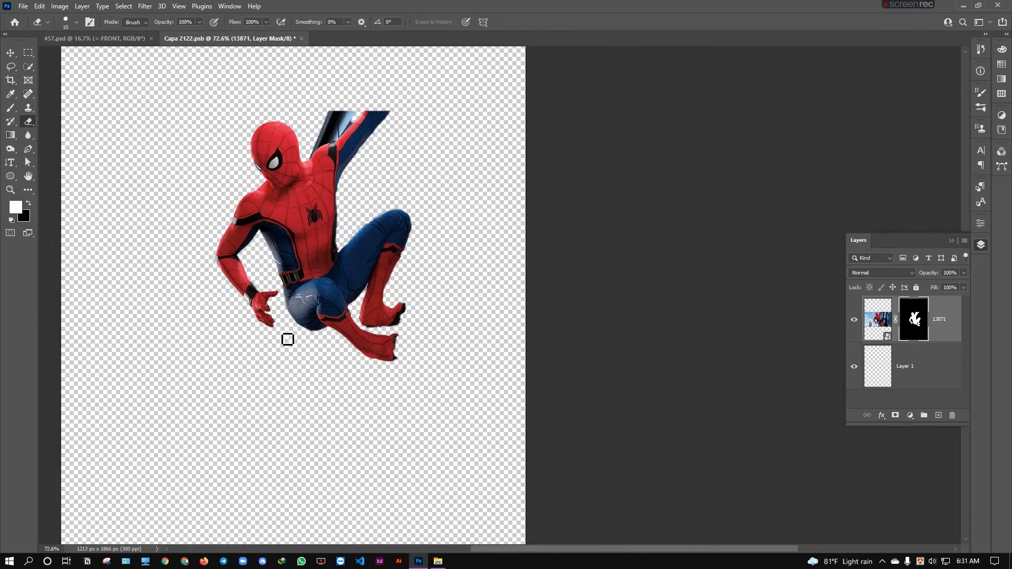
pyautogui.scroll(8, 300, 187)
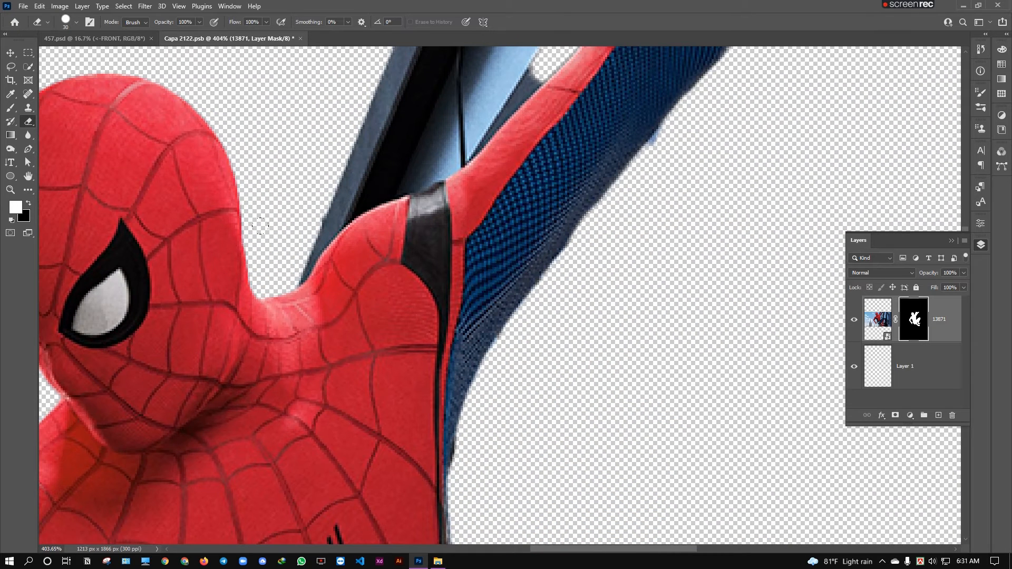
pyautogui.moveTo(299, 197)
pyautogui.mouseDown()
pyautogui.moveTo(334, 232)
pyautogui.moveTo(354, 185)
pyautogui.moveTo(368, 193)
pyautogui.moveTo(335, 167)
pyautogui.moveTo(387, 177)
pyautogui.moveTo(452, 166)
pyautogui.mouseUp()
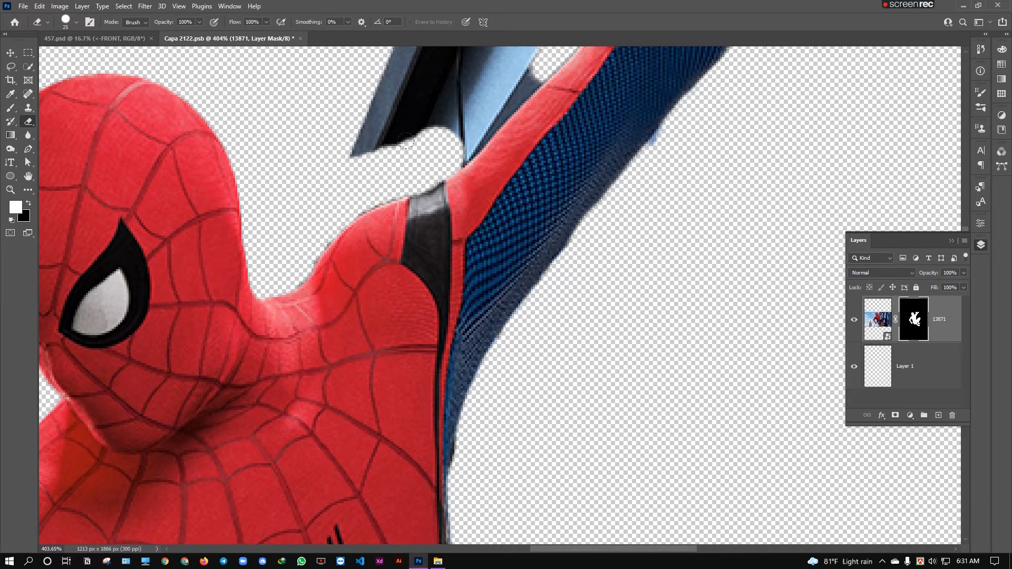
pyautogui.scroll(3, 421, 143)
pyautogui.moveTo(387, 264); pyautogui.dragTo(443, 72)
pyautogui.moveTo(548, 148)
pyautogui.mouseDown()
pyautogui.moveTo(516, 165)
pyautogui.moveTo(481, 100)
pyautogui.moveTo(398, 271)
pyautogui.moveTo(499, 183)
pyautogui.mouseUp()
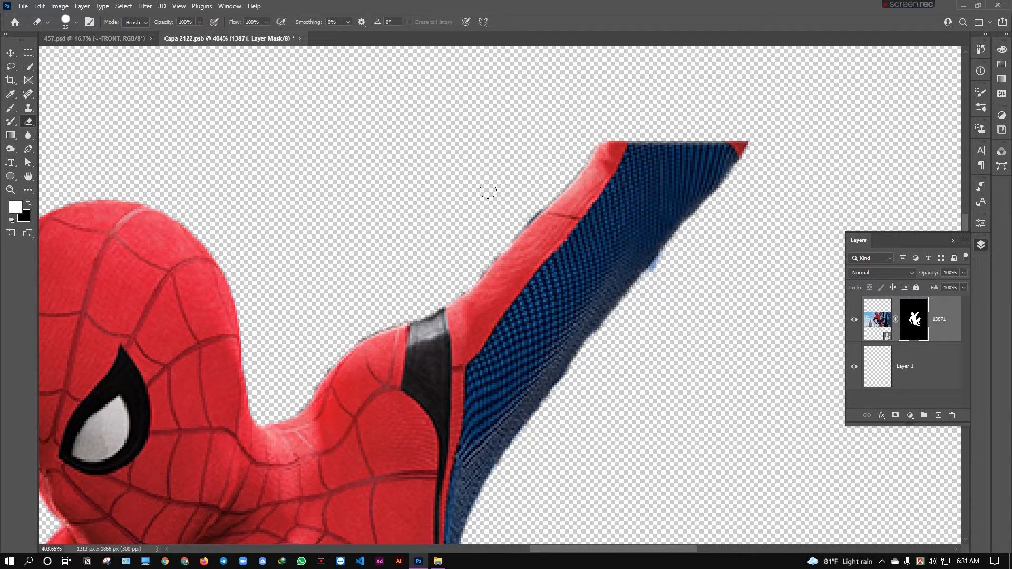
pyautogui.scroll(-5, 379, 208)
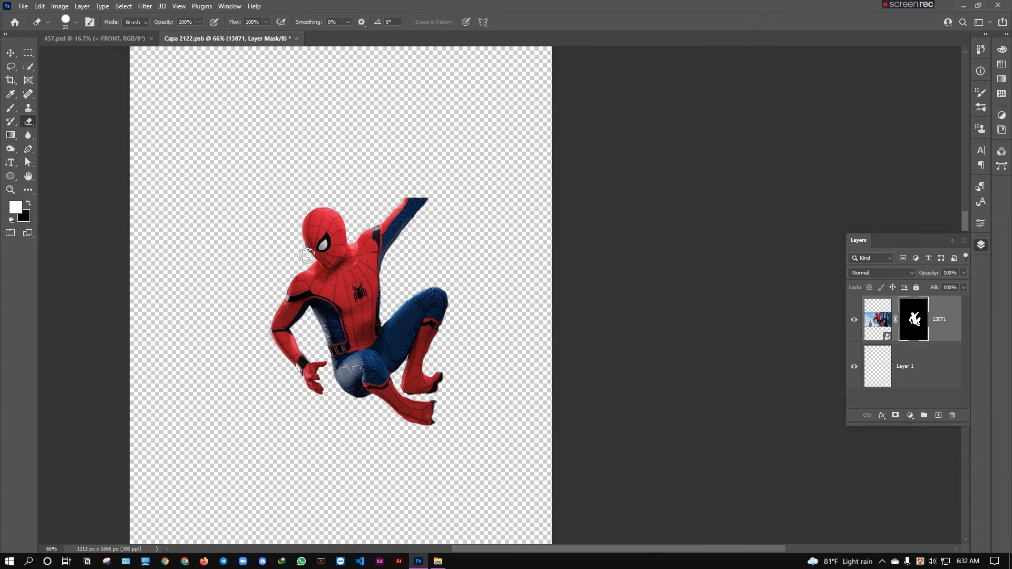
# - Move the cut-out Spider-Man on layer 13871 into the cover's upper-right corner, partly beyond the page edge
pyautogui.click(879, 315)
pyautogui.press('v')
pyautogui.moveTo(295, 226); pyautogui.dragTo(423, 68)
pyautogui.scroll(-3, 424, 68)
pyautogui.moveTo(596, 173); pyautogui.dragTo(609, 124)
# - Place the Movie-Spider-Man-Homecoming-Spider-Man-HD-Wallpaper-city-view image from the file folder into the cover document
pyautogui.click(438, 560)
pyautogui.moveTo(287, 87); pyautogui.dragTo(500, 295)
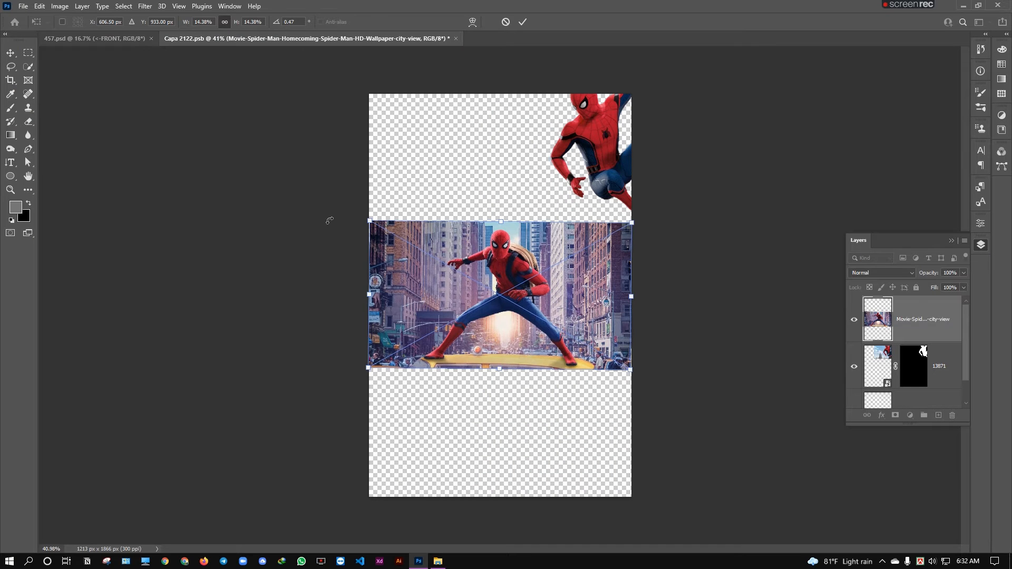
pyautogui.press('Return')
# - Remove the background of the placed city-view image with the quick action found by searching Discover for "remov"
pyautogui.click(254, 6)
pyautogui.click(274, 17)
pyautogui.write('remov')
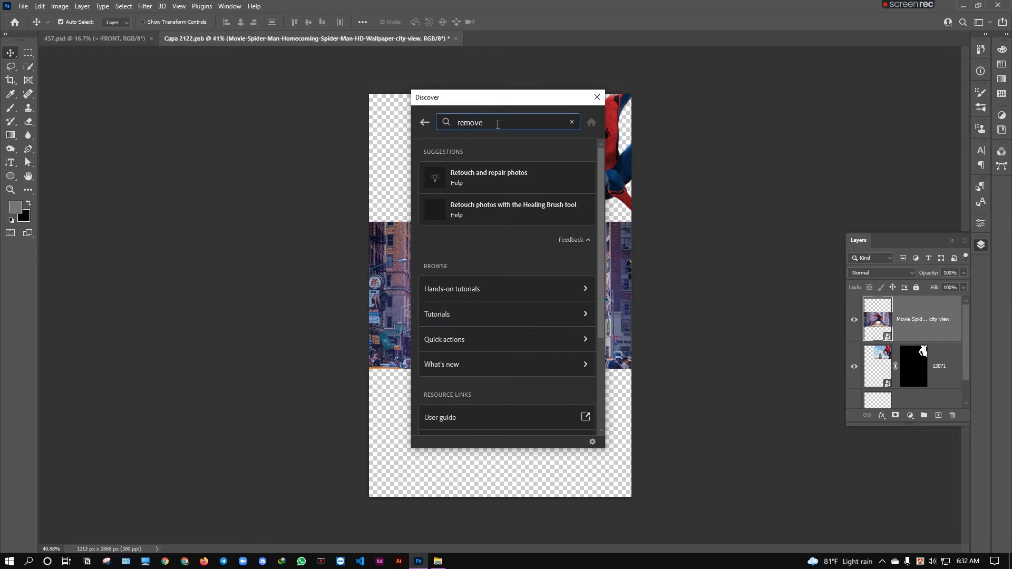
pyautogui.press('Return')
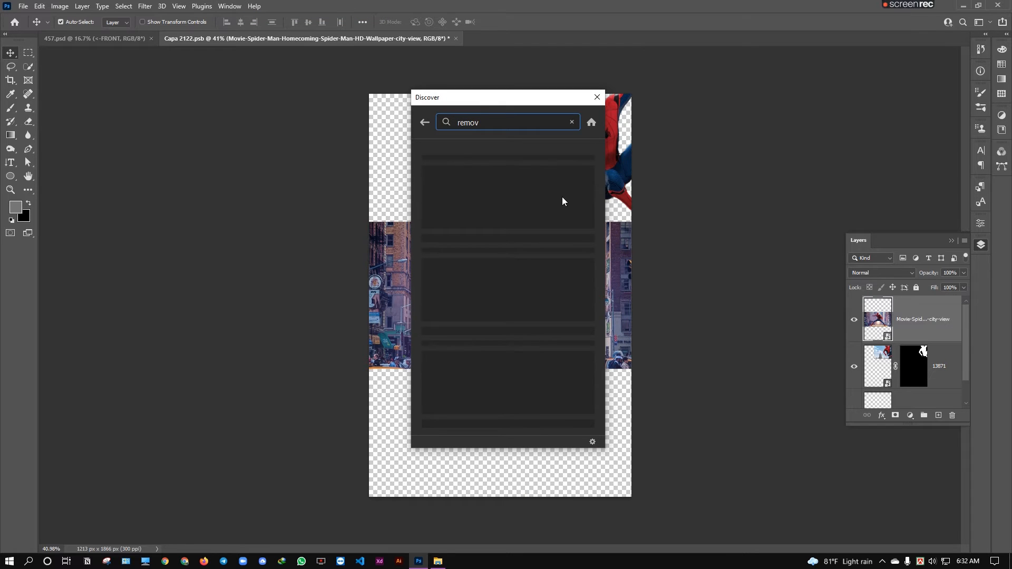
pyautogui.click(506, 344)
pyautogui.click(597, 97)
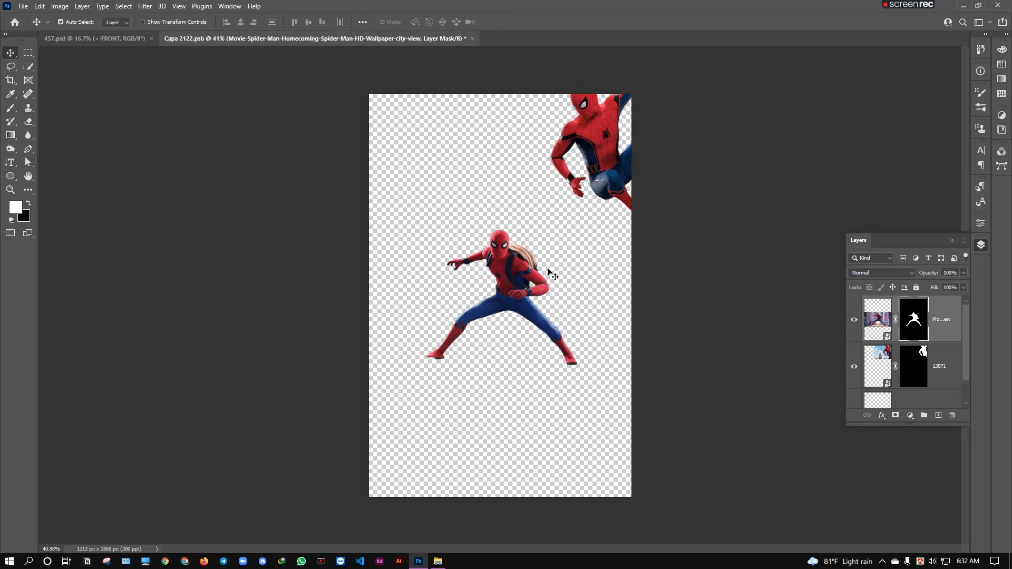
# - Restore the dark sole of the standing Spider-Man's foot by painting white on the layer mask with a 10 px brush, temporarily disabling the mask as reference
pyautogui.scroll(12, 477, 321)
pyautogui.scroll(-5, 586, 158)
pyautogui.scroll(10, 429, 501)
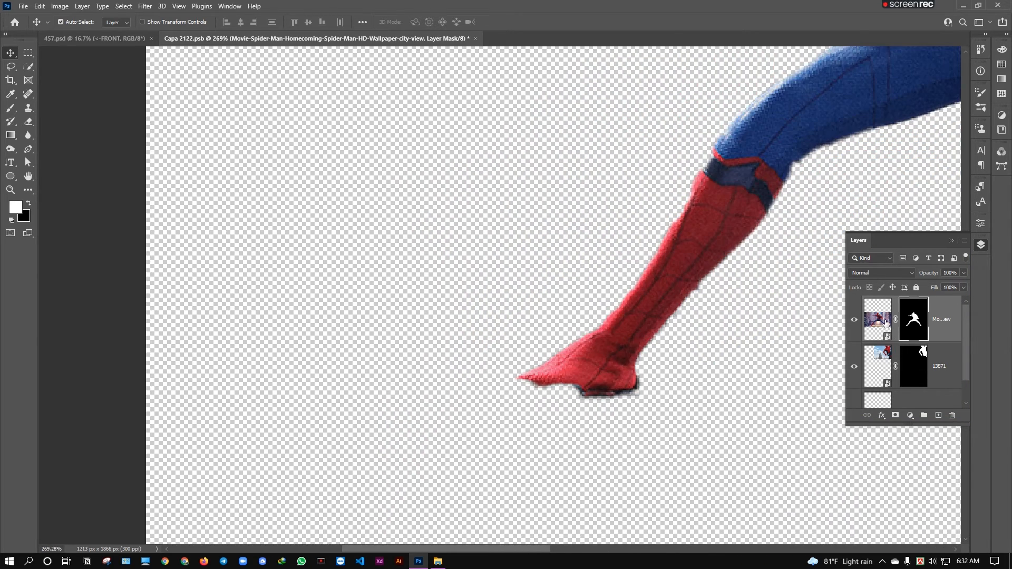
pyautogui.keyDown('alt'); pyautogui.click(913, 319); pyautogui.keyUp('alt')
pyautogui.keyDown('shift'); pyautogui.click(913, 319); pyautogui.keyUp('shift')
pyautogui.click(11, 108)
pyautogui.click(77, 22)
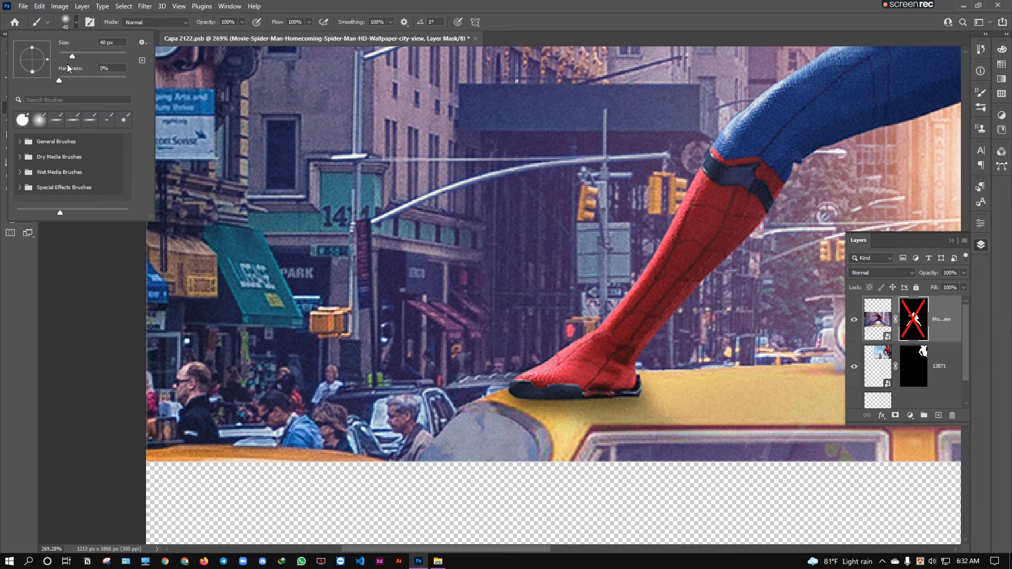
pyautogui.press('Return')
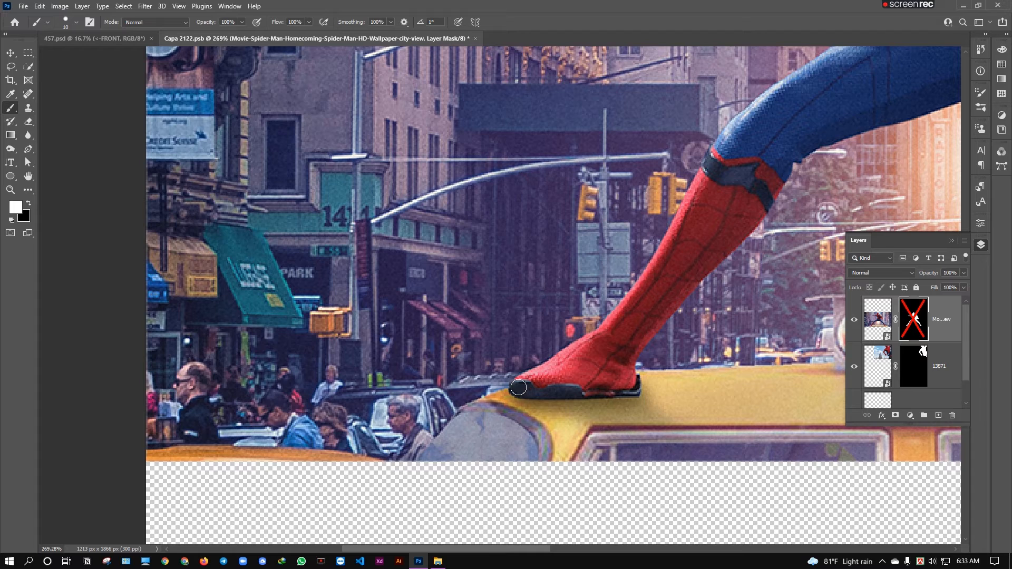
pyautogui.keyDown('shift'); pyautogui.click(909, 326); pyautogui.keyUp('shift')
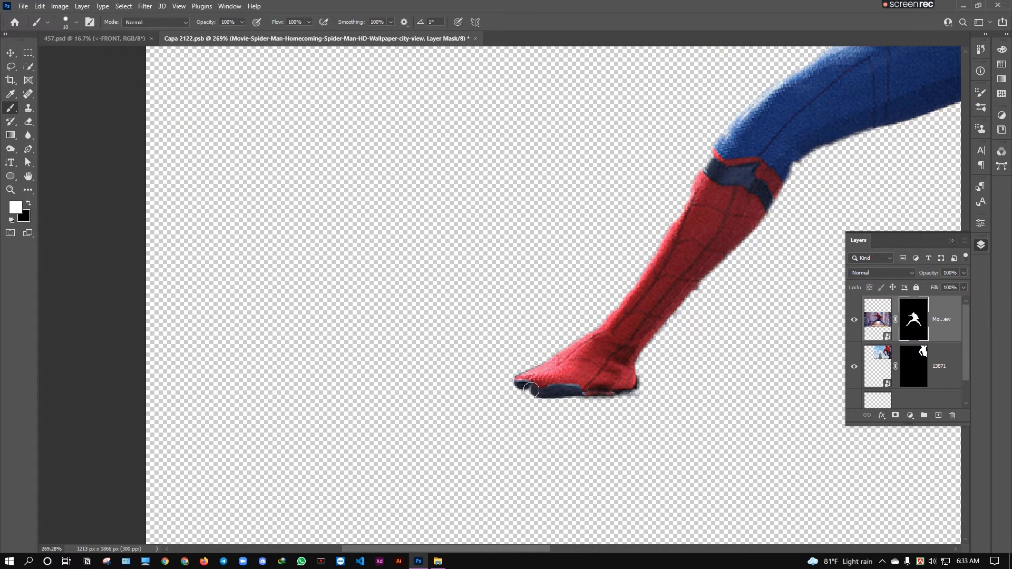
# - Move the standing Spider-Man image toward the right edge of the cover
pyautogui.scroll(-6, 633, 386)
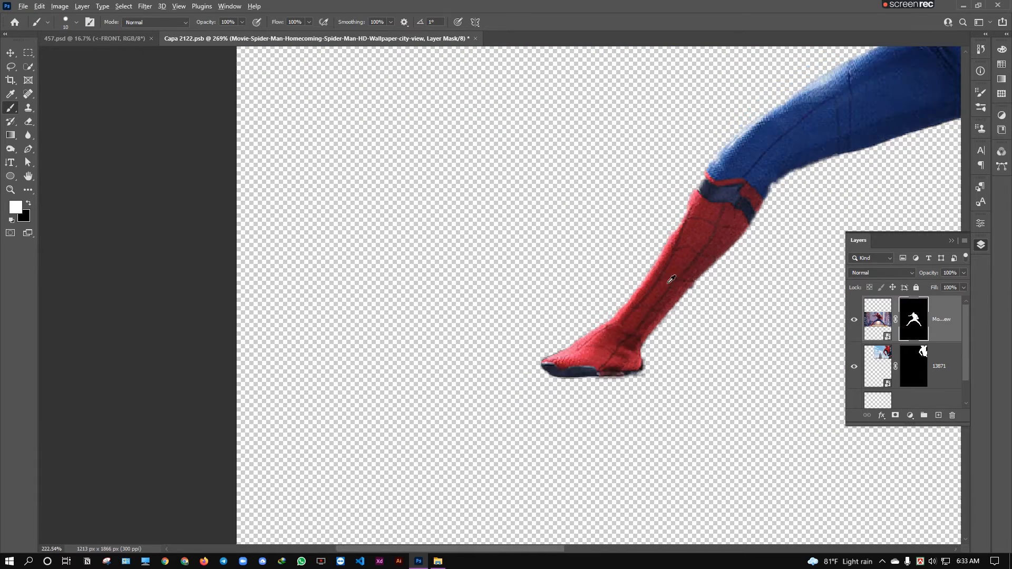
pyautogui.click(877, 319)
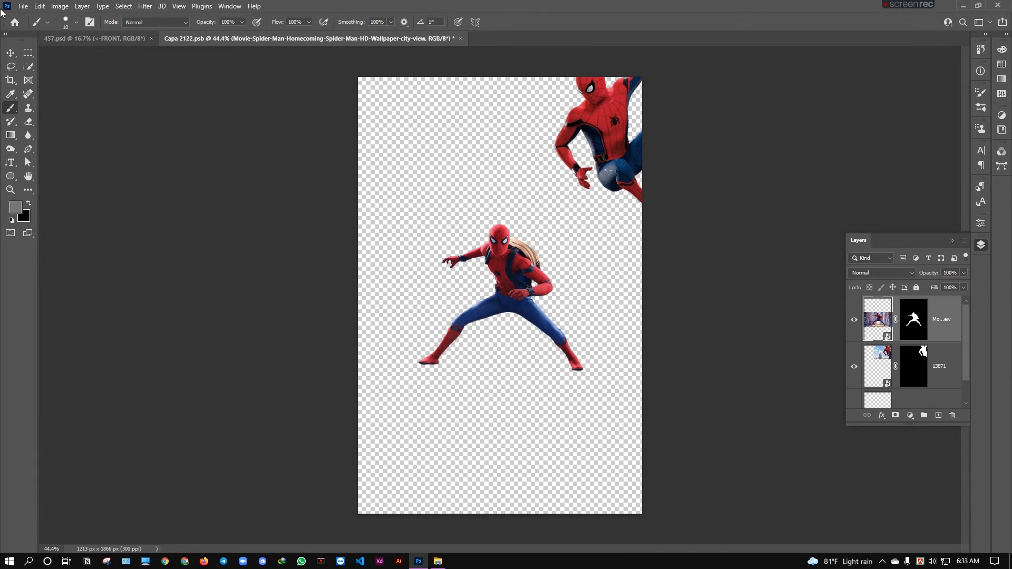
pyautogui.press('v')
pyautogui.moveTo(526, 253)
pyautogui.mouseDown()
pyautogui.moveTo(581, 277)
pyautogui.moveTo(593, 268)
pyautogui.mouseUp()
# - Duplicate the 13871 Spider-Man, mirror the copy horizontally and fit it into the cover's upper-left corner
pyautogui.click(619, 135)
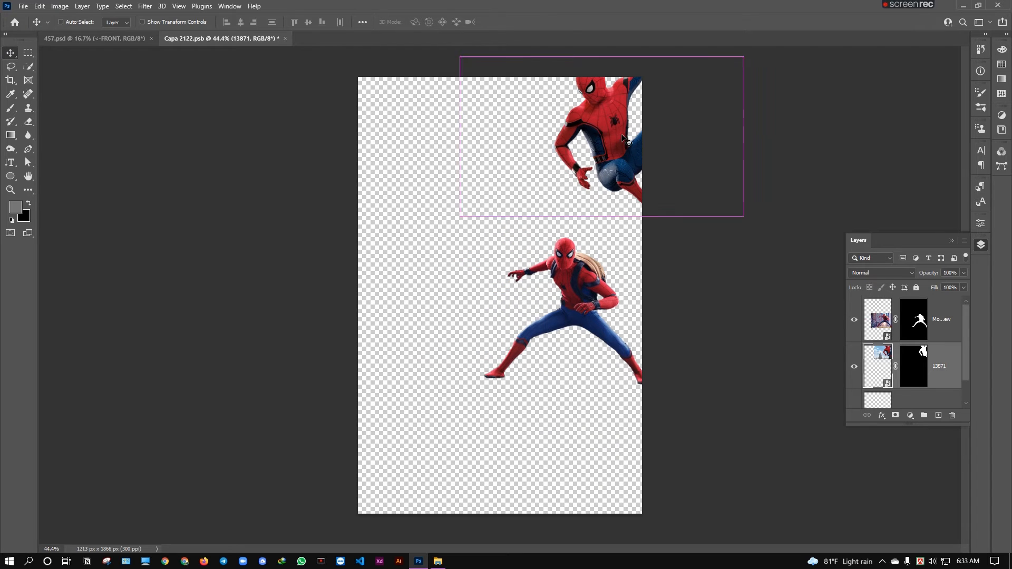
pyautogui.hotkey('ctrl', 't')
pyautogui.moveTo(458, 136); pyautogui.dragTo(491, 137)
pyautogui.moveTo(584, 134); pyautogui.dragTo(449, 147)
pyautogui.moveTo(610, 149); pyautogui.dragTo(641, 147)
pyautogui.moveTo(573, 157); pyautogui.dragTo(747, 146)
pyautogui.doubleClick(639, 165)
pyautogui.hotkey('ctrl', 'z')
pyautogui.hotkey('ctrl', 't')
pyautogui.moveTo(926, 158); pyautogui.dragTo(358, 157)
pyautogui.moveTo(565, 157); pyautogui.dragTo(505, 157)
pyautogui.moveTo(433, 148); pyautogui.dragTo(479, 137)
pyautogui.press('Return')
# - Set the original 13871 Spider-Man's scale to 93.88% in the upper-right corner and nudge the standing Spider-Man slightly to the right
pyautogui.keyDown('ctrl'); pyautogui.click(588, 138); pyautogui.keyUp('ctrl')
pyautogui.hotkey('ctrl', 't')
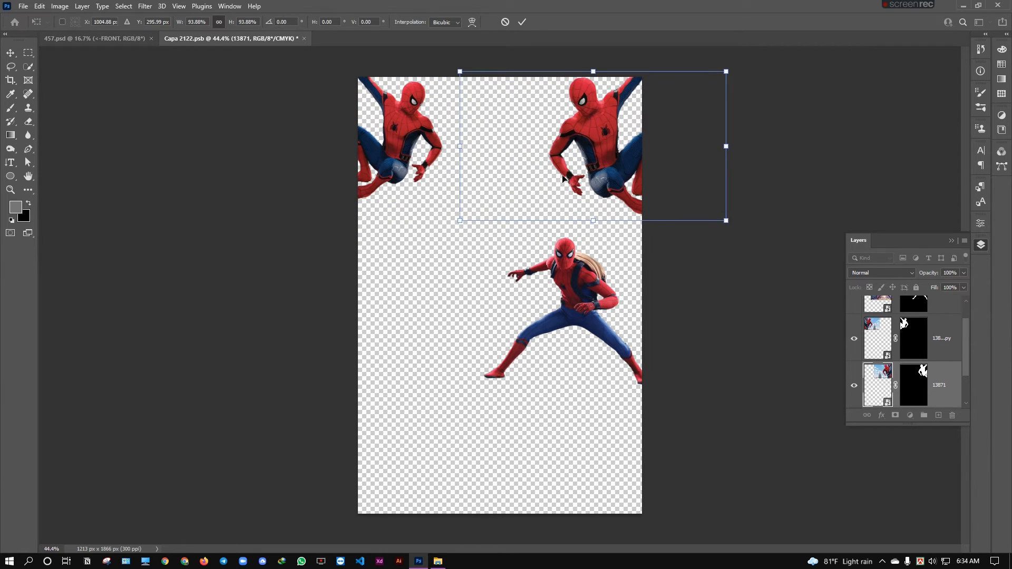
pyautogui.press('Return')
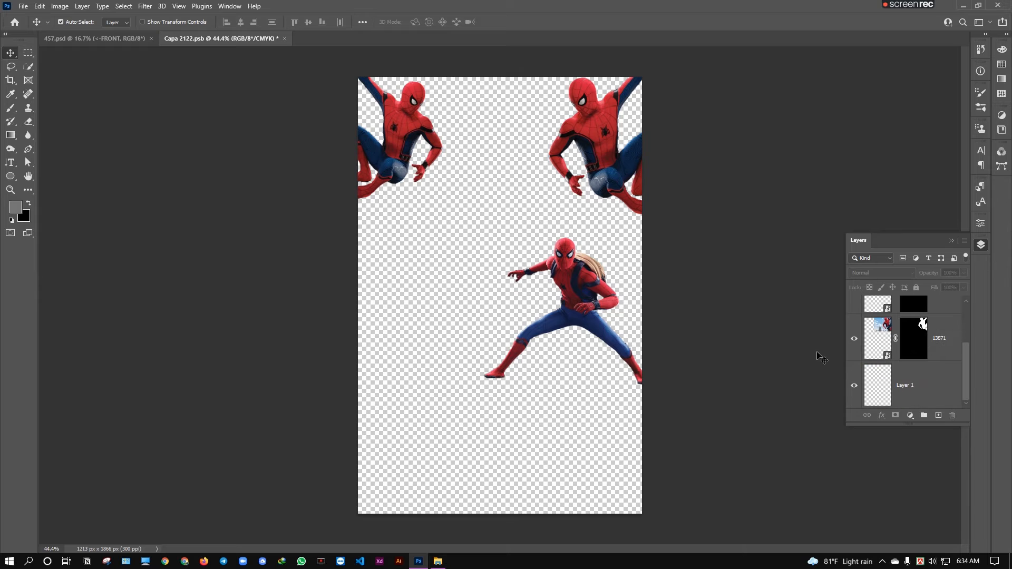
pyautogui.moveTo(569, 293); pyautogui.dragTo(576, 292)
# - Place the wp7059987 Spider-Man web artwork and scale it to 15.74% so that it fills the whole cover
pyautogui.click(438, 561)
pyautogui.moveTo(345, 82); pyautogui.dragTo(472, 324)
pyautogui.moveTo(643, 296); pyautogui.dragTo(778, 294)
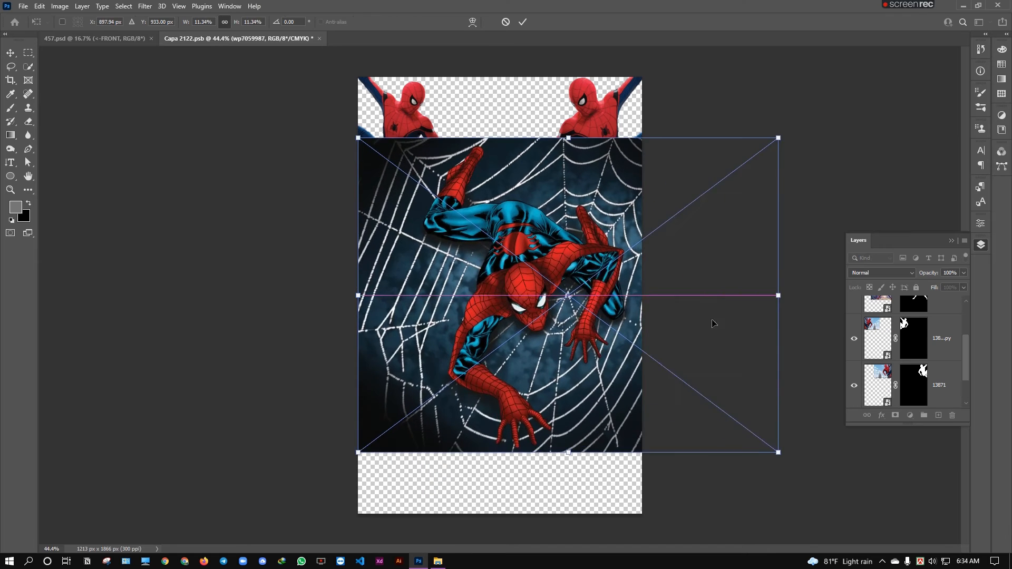
pyautogui.moveTo(611, 337); pyautogui.dragTo(585, 268)
pyautogui.moveTo(544, 383); pyautogui.dragTo(572, 515)
pyautogui.moveTo(547, 399); pyautogui.dragTo(576, 407)
pyautogui.moveTo(569, 523); pyautogui.dragTo(569, 513)
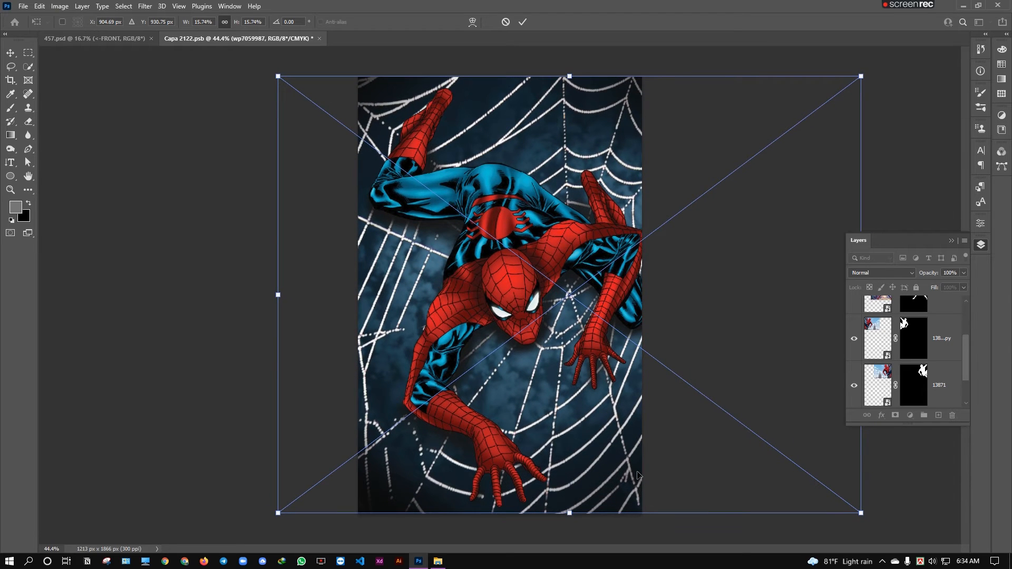
pyautogui.press('Return')
pyautogui.hotkey('ctrl', 't')
pyautogui.press('Return')
# - Put the wp7059987 artwork beneath the Spider-Man figures, directly above Layer 1, and lower its opacity
pyautogui.scroll(-2, 911, 358)
pyautogui.moveTo(933, 273)
pyautogui.mouseDown()
pyautogui.moveTo(912, 279)
pyautogui.moveTo(934, 277)
pyautogui.mouseUp()
# - Edit the red-to-blue gradient for Layer 1, setting its first color stop to a darker red
pyautogui.click(911, 385)
pyautogui.click(11, 134)
pyautogui.click(62, 24)
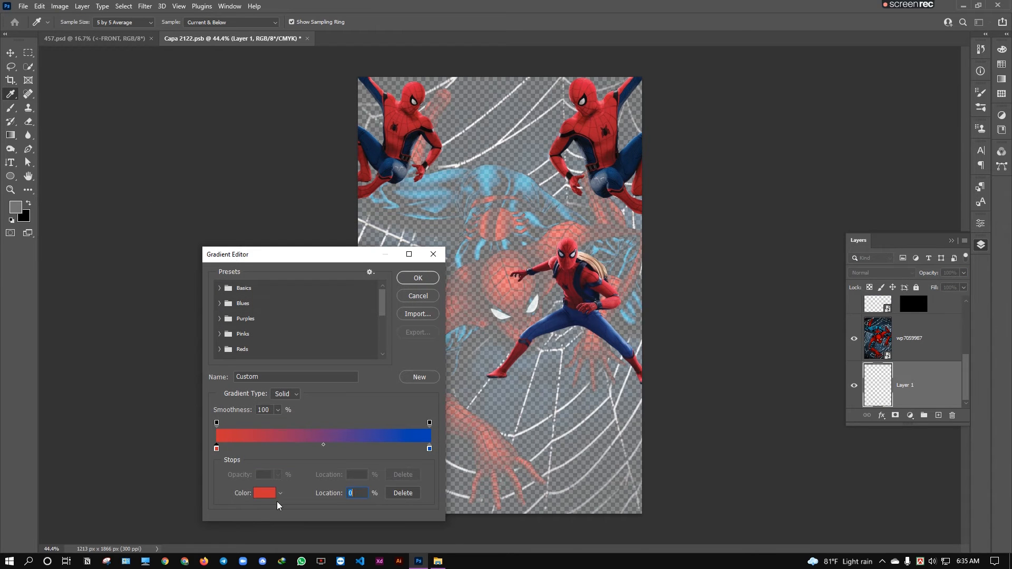
pyautogui.click(271, 496)
pyautogui.click(642, 240)
pyautogui.click(755, 164)
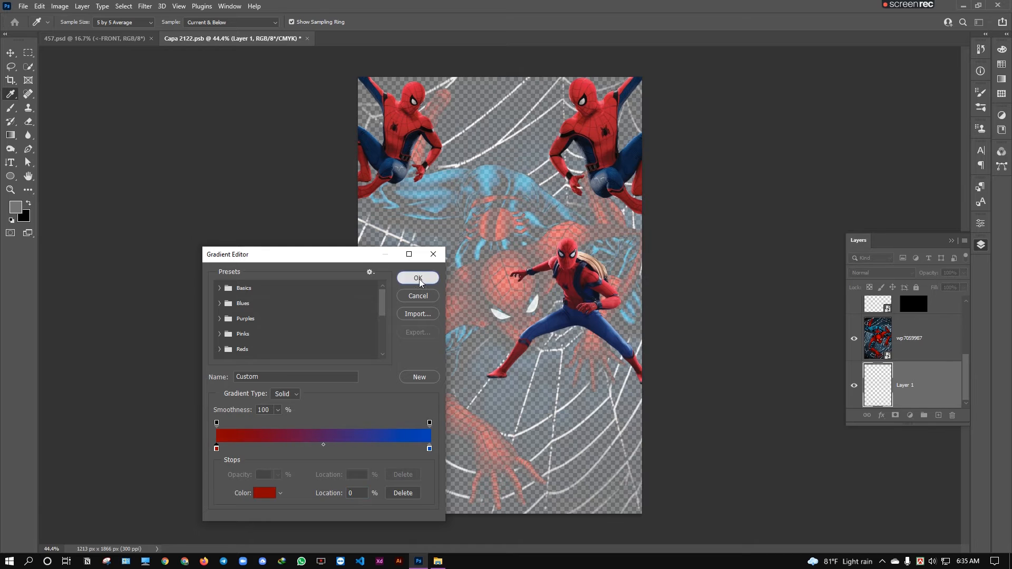
pyautogui.click(418, 278)
# - Hide the wp7059987 artwork and fill Layer 1 with a radial gradient, dark red at the centre and blue around it
pyautogui.moveTo(500, 211); pyautogui.dragTo(528, 369)
pyautogui.click(853, 339)
pyautogui.moveTo(500, 269); pyautogui.dragTo(548, 471)
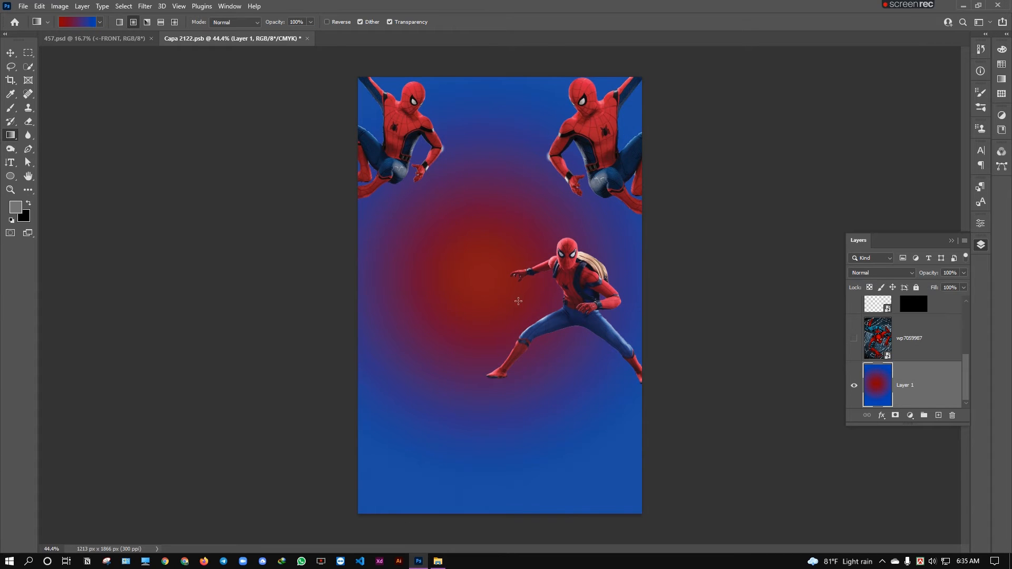
# - Show the wp7059987 artwork again and set its opacity to 67% and its fill to 80%
pyautogui.press('v')
pyautogui.click(40, 62)
pyautogui.click(874, 355)
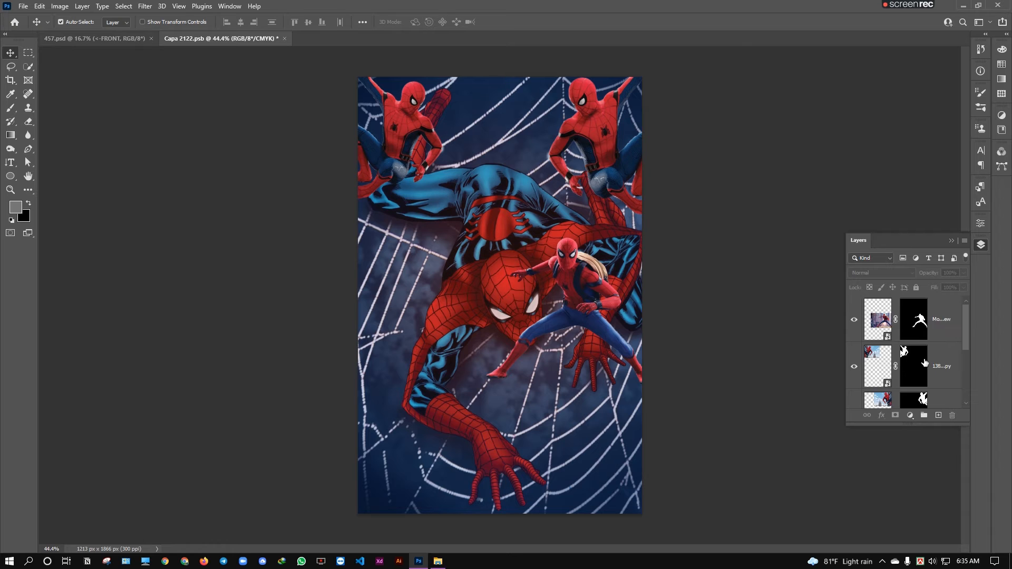
pyautogui.moveTo(923, 288); pyautogui.dragTo(927, 274)
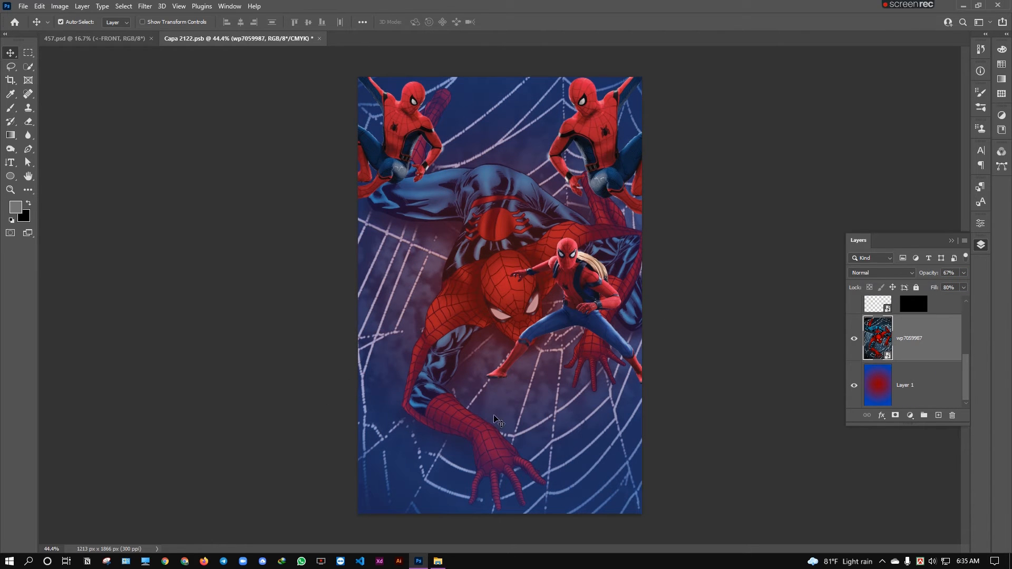
# - Add a "Spider-Man" text layer above all the images
pyautogui.scroll(5, 920, 326)
pyautogui.click(946, 324)
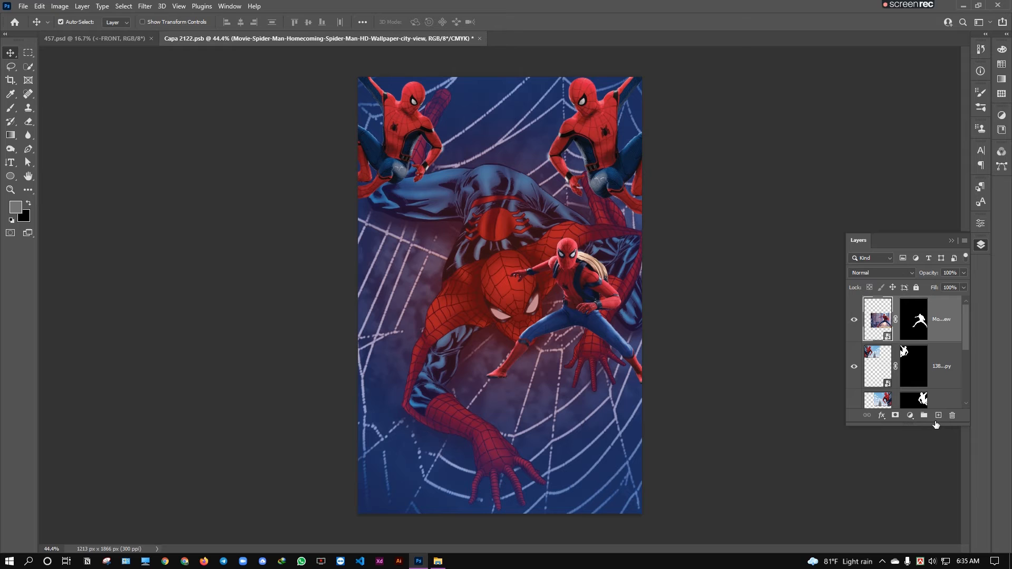
pyautogui.click(10, 163)
pyautogui.click(398, 297)
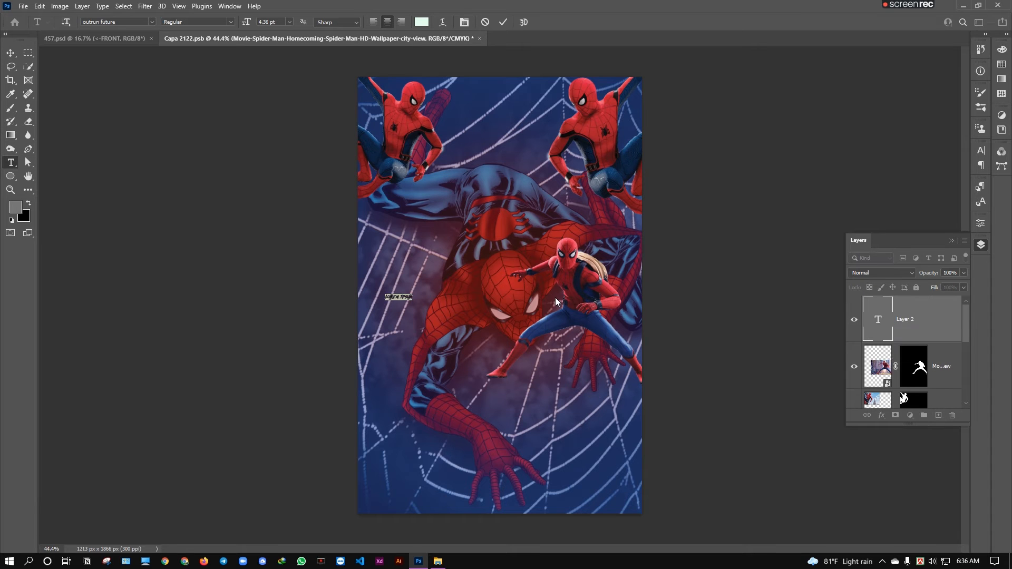
pyautogui.write('SPIDER-MA')
# - Enlarge the Spider-Man title and position it at mid-height beside the standing figure
pyautogui.click(10, 52)
pyautogui.hotkey('ctrl', 't')
pyautogui.moveTo(412, 299); pyautogui.dragTo(514, 414)
pyautogui.moveTo(490, 319); pyautogui.dragTo(530, 322)
pyautogui.moveTo(511, 316); pyautogui.dragTo(503, 315)
pyautogui.press('Return')
# - Lower the opacity of the wp7059987 artwork and of the gradient on Layer 1
pyautogui.scroll(-3, 928, 337)
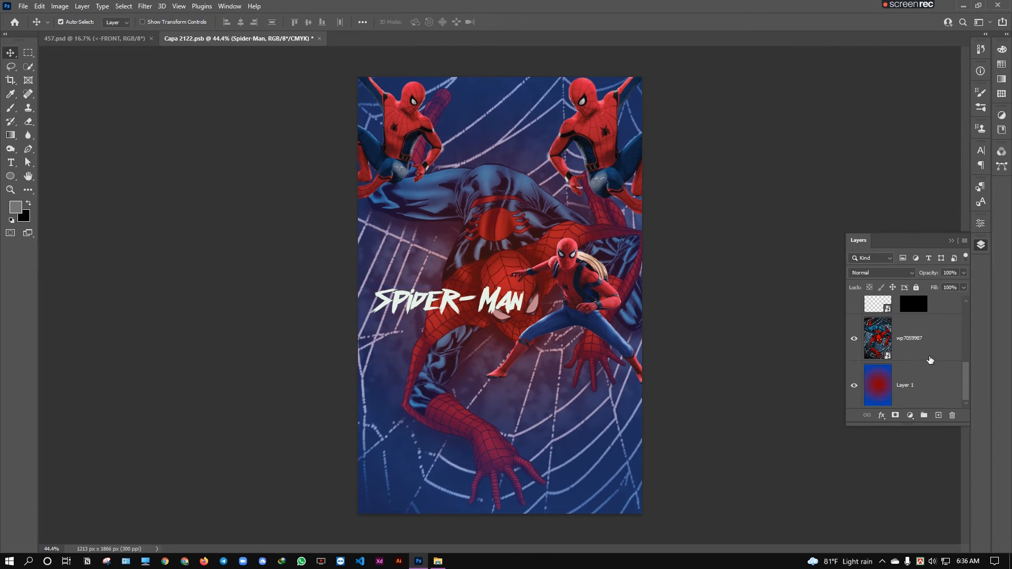
pyautogui.click(928, 329)
pyautogui.moveTo(938, 278); pyautogui.dragTo(932, 276)
pyautogui.click(928, 371)
# - Add a new empty layer between the wp7059987 artwork and Layer 1
pyautogui.click(938, 414)
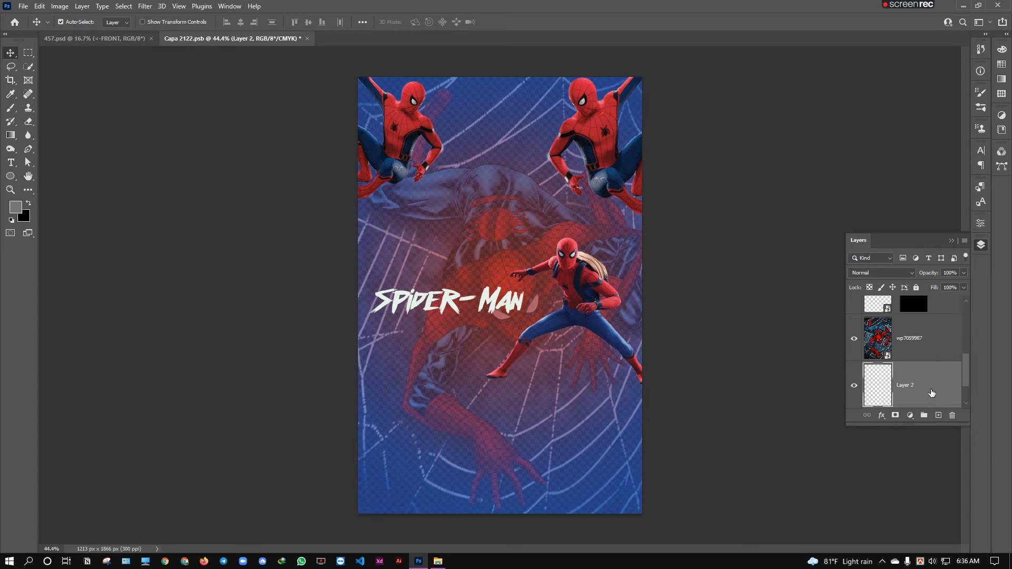
pyautogui.scroll(-1, 919, 343)
pyautogui.moveTo(919, 343); pyautogui.dragTo(907, 373)
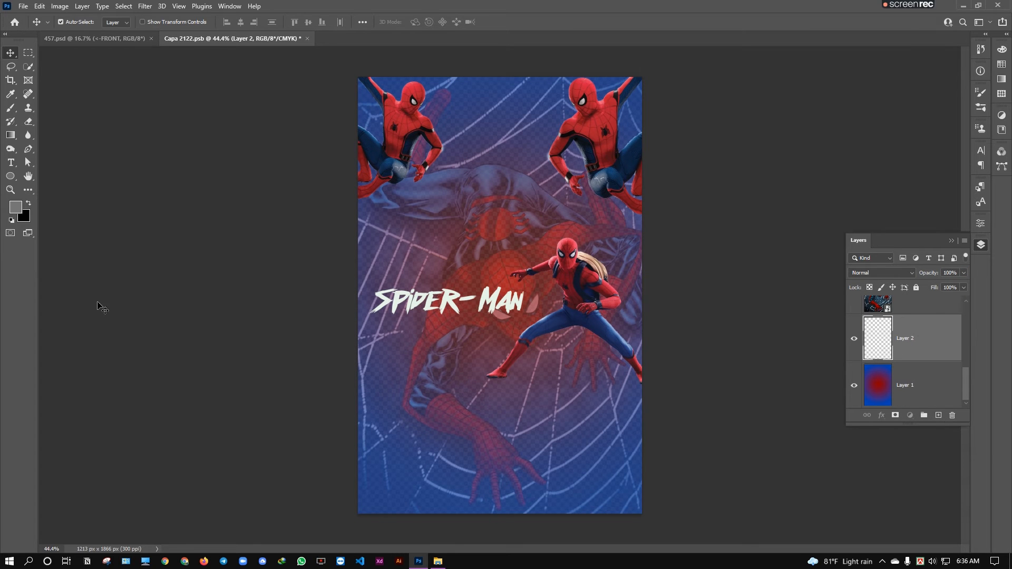
# - Set the foreground color to bright red, fill Layer 2 with it and move that layer beneath Layer 1
pyautogui.click(16, 206)
pyautogui.moveTo(619, 268); pyautogui.dragTo(610, 196)
pyautogui.click(773, 162)
pyautogui.press('v')
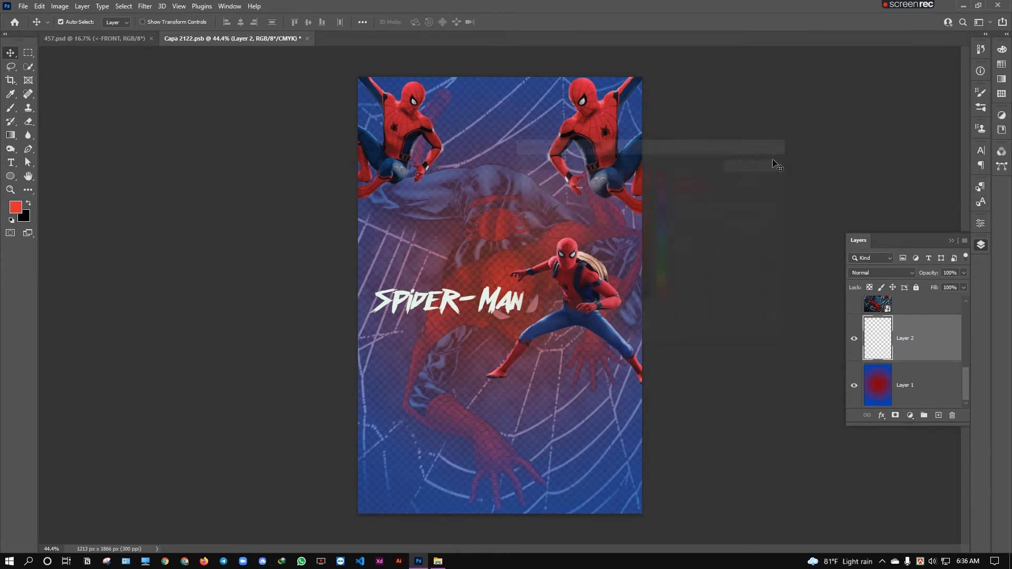
pyautogui.hotkey('alt', 'BackSpace')
pyautogui.moveTo(909, 344); pyautogui.dragTo(921, 407)
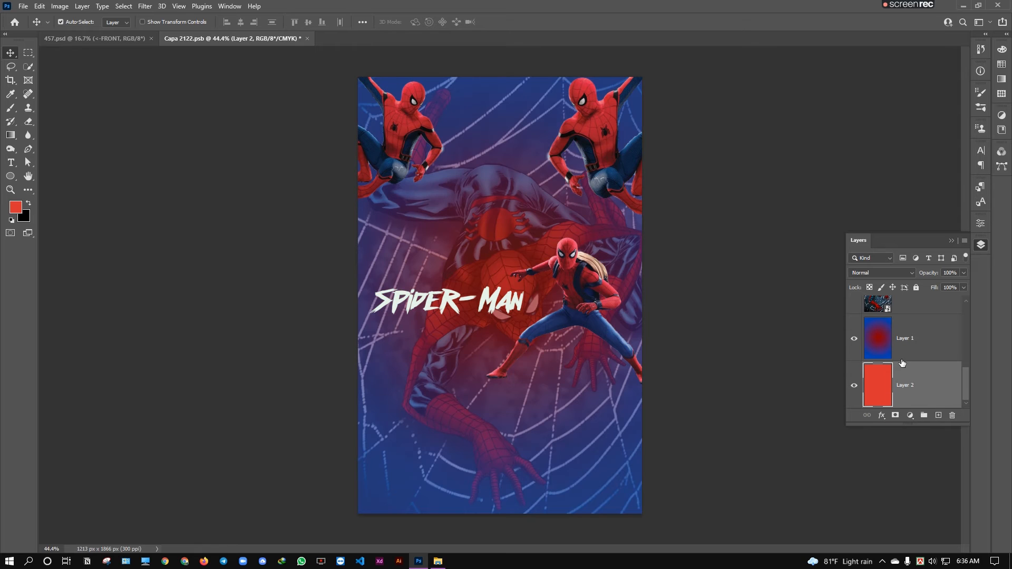
# - Recolor the Spider-Man title on the front cover to a light grey
pyautogui.click(498, 305)
pyautogui.click(980, 150)
pyautogui.click(952, 210)
pyautogui.click(524, 247)
pyautogui.moveTo(524, 247); pyautogui.dragTo(517, 222)
pyautogui.click(754, 164)
pyautogui.click(952, 210)
pyautogui.click(631, 219)
pyautogui.click(663, 228)
pyautogui.moveTo(527, 259); pyautogui.dragTo(538, 209)
pyautogui.click(659, 300)
pyautogui.click(649, 174)
pyautogui.click(533, 247)
pyautogui.moveTo(532, 247); pyautogui.dragTo(537, 210)
pyautogui.click(754, 164)
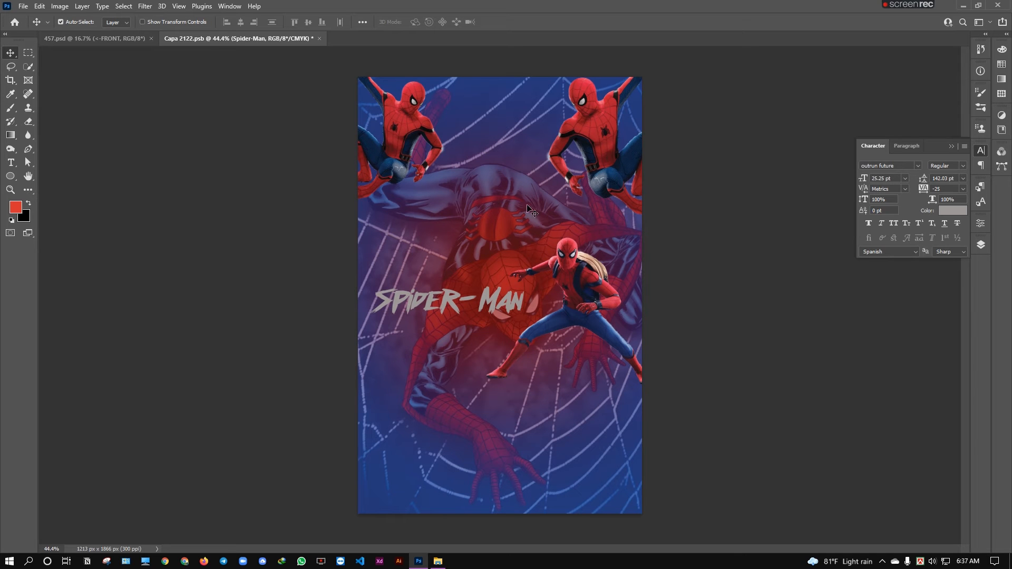
# - Set up the Brush tool with a black foreground color and a flow of 25%
pyautogui.scroll(15, 502, 380)
pyautogui.click(10, 108)
pyautogui.click(74, 22)
pyautogui.click(4, 135)
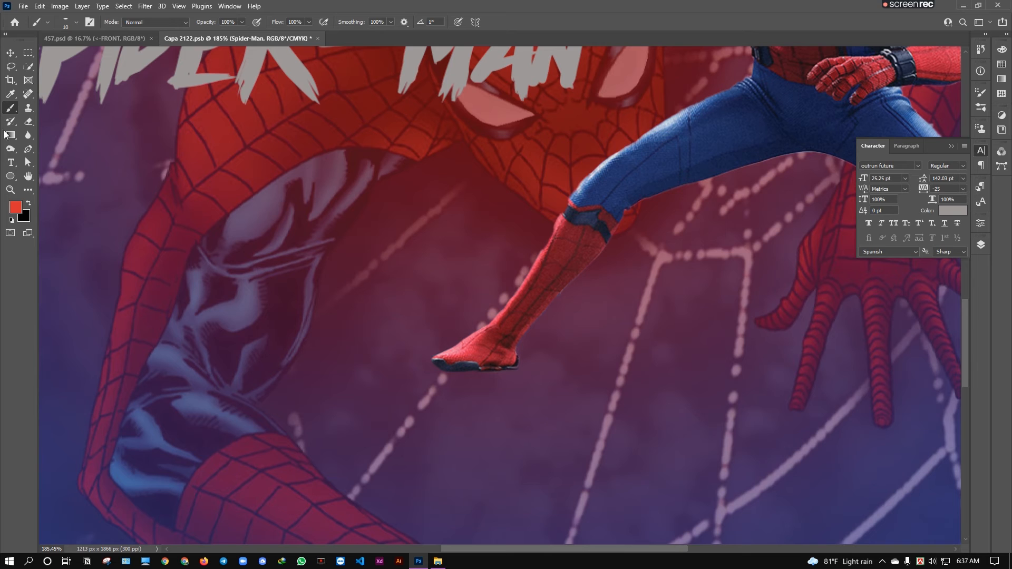
pyautogui.click(19, 206)
pyautogui.click(529, 238)
pyautogui.click(751, 164)
pyautogui.click(19, 209)
pyautogui.click(519, 300)
pyautogui.click(752, 164)
pyautogui.write('25')
pyautogui.press('Return')
# - Add a layer above the title and paint a soft black shadow beneath the standing figure's foot using a 60 px brush at 28% opacity
pyautogui.click(981, 244)
pyautogui.click(938, 415)
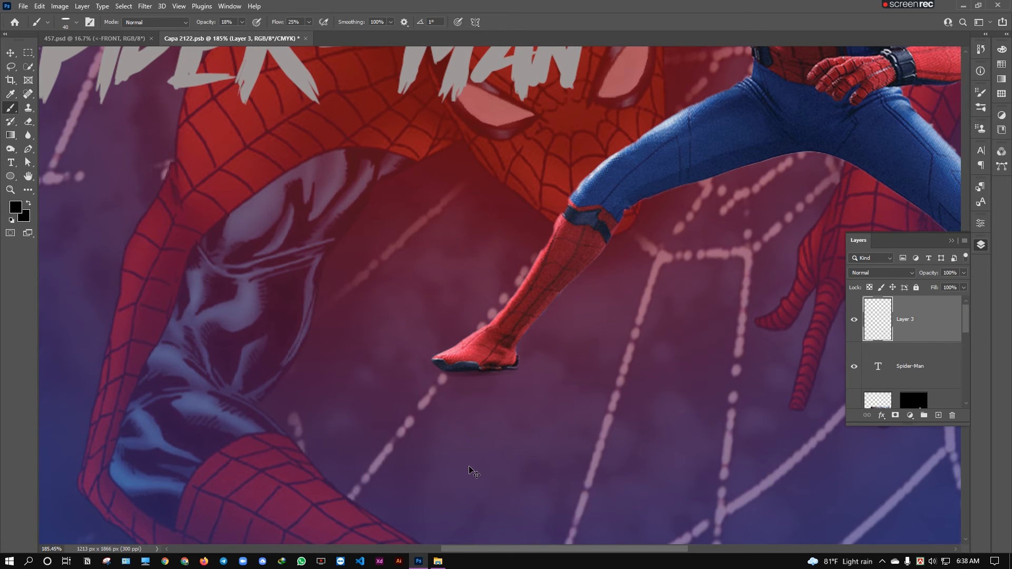
pyautogui.click(76, 22)
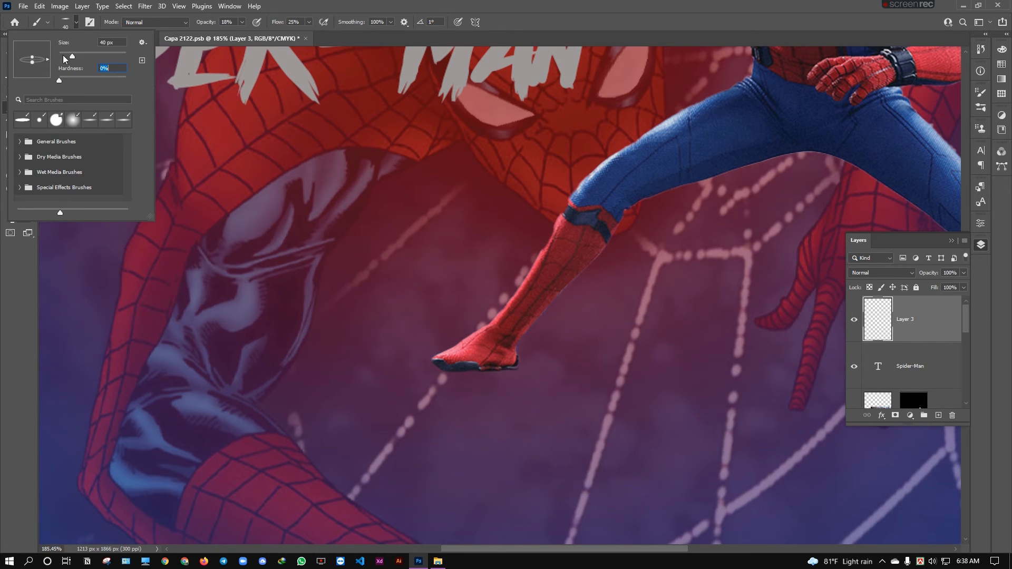
pyautogui.click(74, 21)
pyautogui.moveTo(215, 21); pyautogui.dragTo(221, 21)
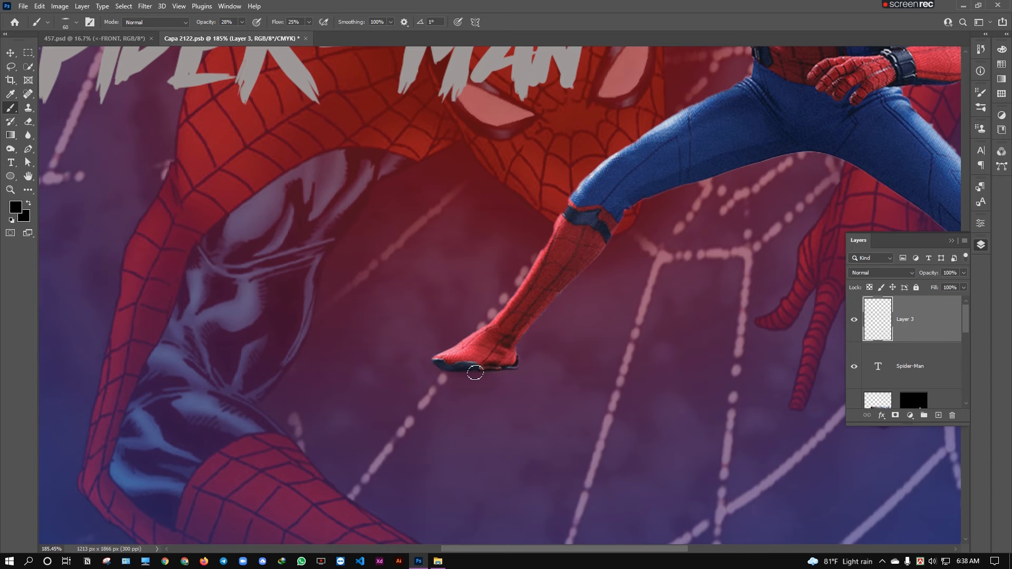
pyautogui.moveTo(445, 369); pyautogui.dragTo(497, 372)
pyautogui.moveTo(517, 331); pyautogui.dragTo(31, 259)
pyautogui.scroll(-8, 687, 267)
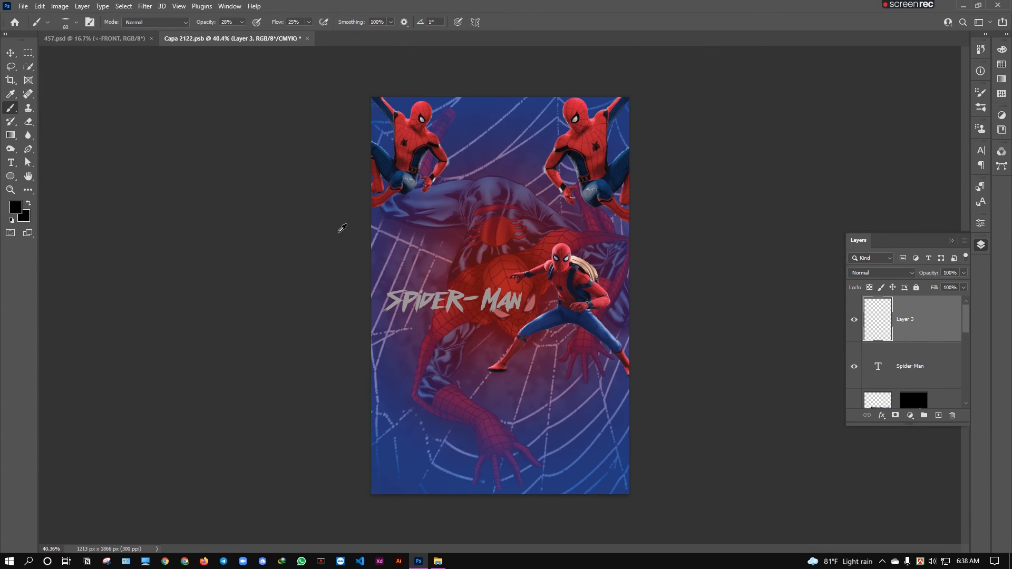
# - Nudge the two swinging figures at the top of the cover slightly outward toward the side edges
pyautogui.scroll(6, 375, 196)
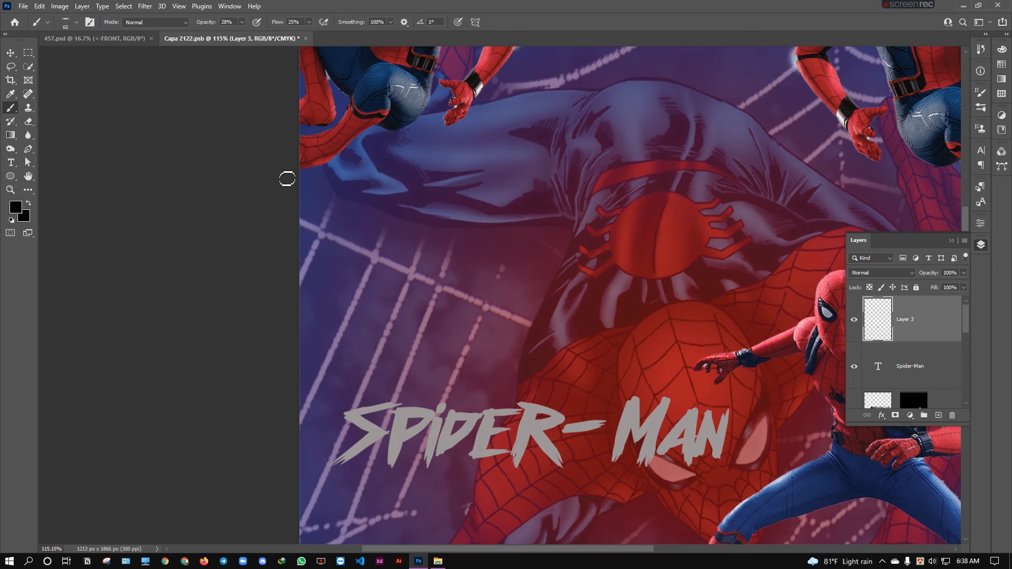
pyautogui.scroll(-5, 311, 158)
pyautogui.press('v')
pyautogui.moveTo(436, 168); pyautogui.dragTo(431, 168)
pyautogui.moveTo(570, 179); pyautogui.dragTo(575, 178)
# - Scale the wp7059987 background artwork to 16.01% without rotation, and save and close the front cover smart object
pyautogui.click(525, 397)
pyautogui.hotkey('ctrl', 't')
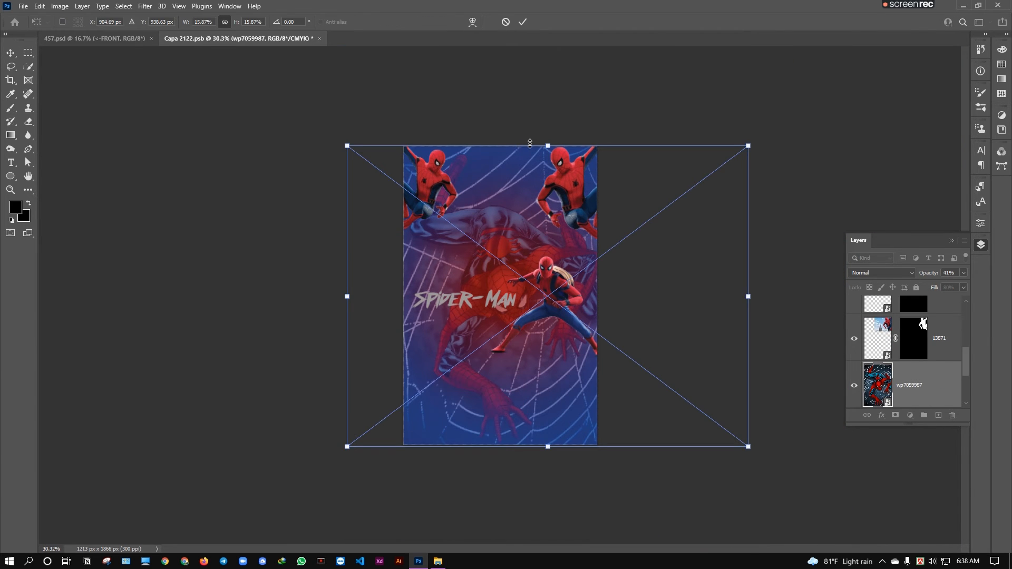
pyautogui.moveTo(530, 142); pyautogui.dragTo(531, 138)
pyautogui.moveTo(833, 44); pyautogui.dragTo(845, 58)
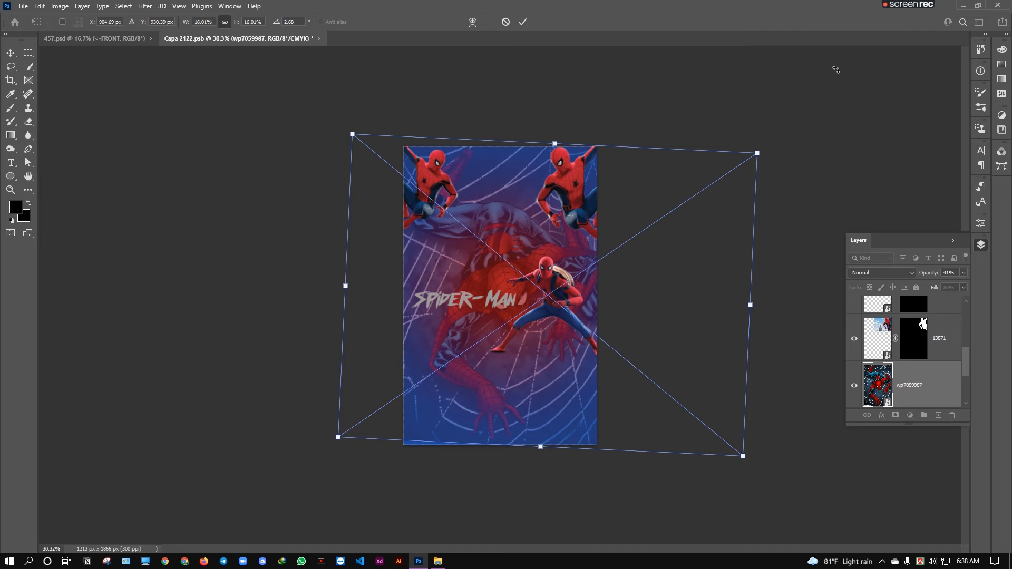
pyautogui.hotkey('ctrl', 'z')
pyautogui.press('Return')
pyautogui.click(318, 42)
pyautogui.click(457, 211)
# - Open the <-SPINE smart object and delete its MOCKUP text layer
pyautogui.doubleClick(897, 384)
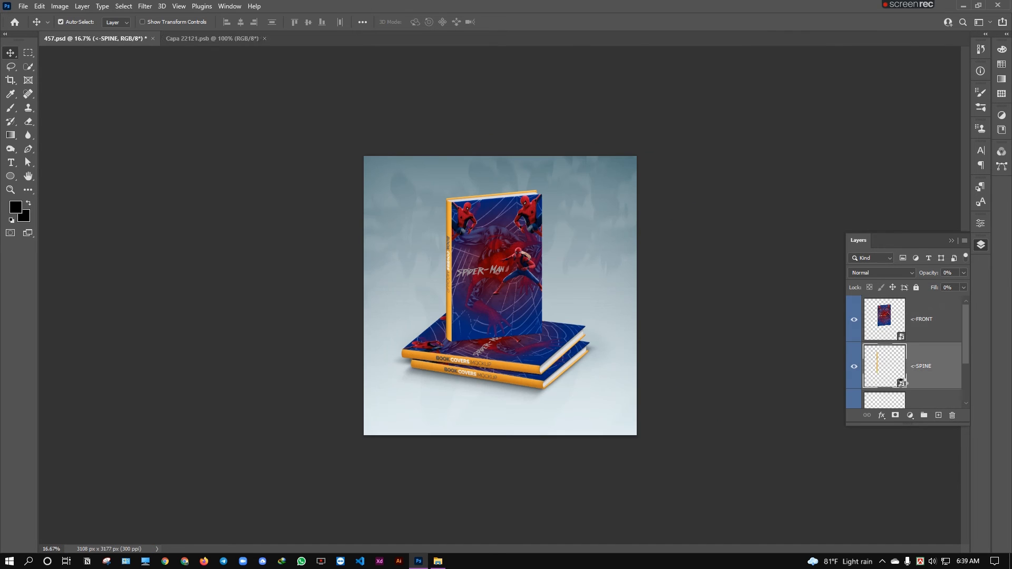
pyautogui.click(918, 368)
pyautogui.click(915, 321)
pyautogui.press('Delete')
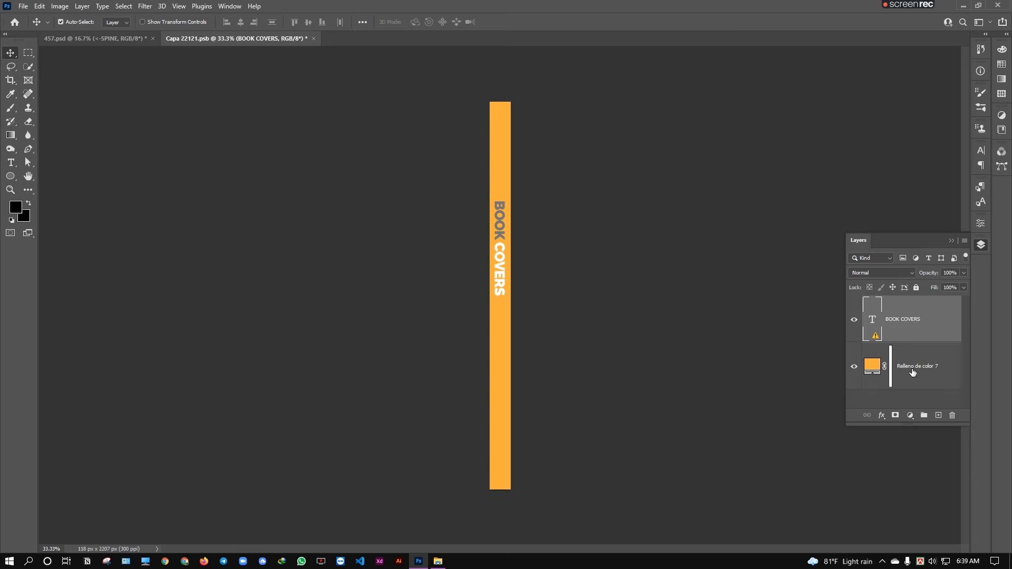
# - Add a layer above the orange color fill and cover the spine with a radial red-to-blue gradient starting at its center
pyautogui.click(913, 374)
pyautogui.hotkey('ctrl', 'alt', 'shift', 'n')
pyautogui.click(11, 108)
pyautogui.click(10, 135)
pyautogui.moveTo(503, 184); pyautogui.dragTo(519, 329)
pyautogui.moveTo(502, 286)
pyautogui.mouseDown()
pyautogui.moveTo(504, 324)
pyautogui.moveTo(504, 305)
pyautogui.mouseUp()
pyautogui.moveTo(534, 445); pyautogui.dragTo(534, 442)
pyautogui.moveTo(500, 287); pyautogui.dragTo(499, 490)
pyautogui.moveTo(500, 198); pyautogui.dragTo(503, 475)
pyautogui.moveTo(495, 287); pyautogui.dragTo(521, 564)
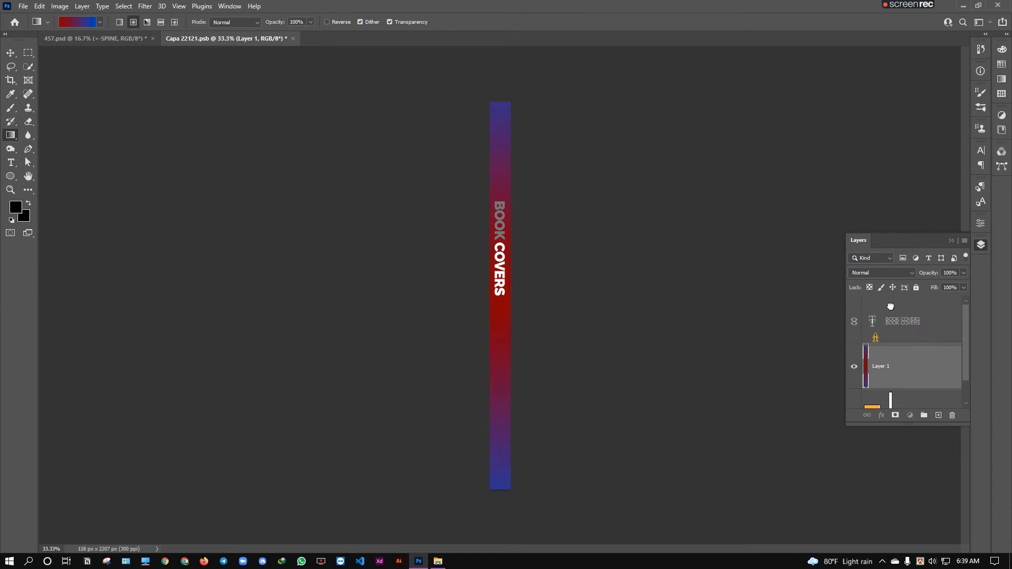
# - Replace the missing font of the BOOK COVERS text on the spine and change the text to Spider-Man
pyautogui.click(902, 318)
pyautogui.press('t')
pyautogui.click(497, 259)
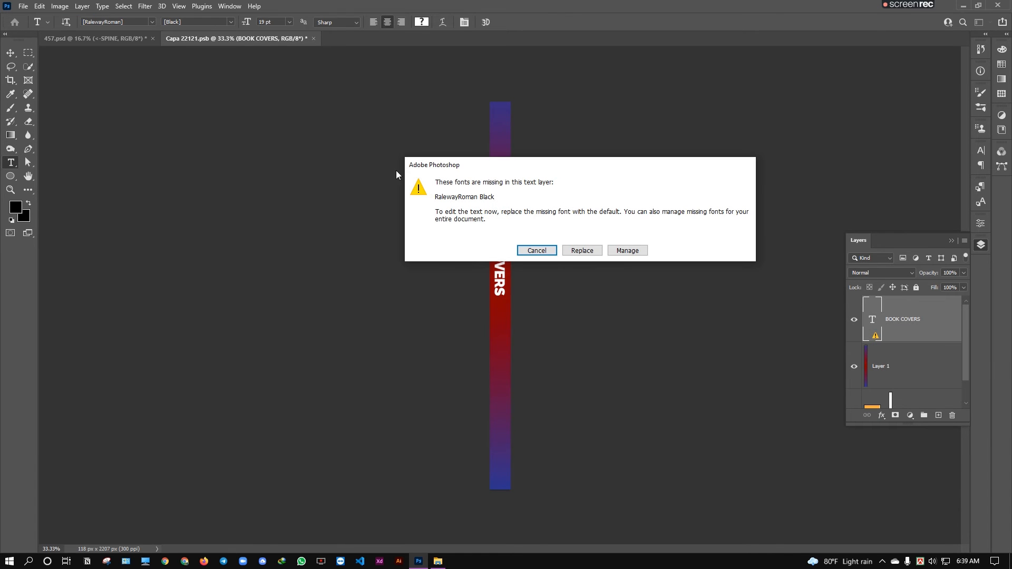
pyautogui.click(583, 250)
pyautogui.press('BackSpace')
pyautogui.press('BackSpace')
pyautogui.press('BackSpace')
pyautogui.press('BackSpace')
pyautogui.press('BackSpace')
pyautogui.press('BackSpace')
pyautogui.press('BackSpace')
pyautogui.press('BackSpace')
pyautogui.press('BackSpace')
pyautogui.press('BackSpace')
pyautogui.press('BackSpace')
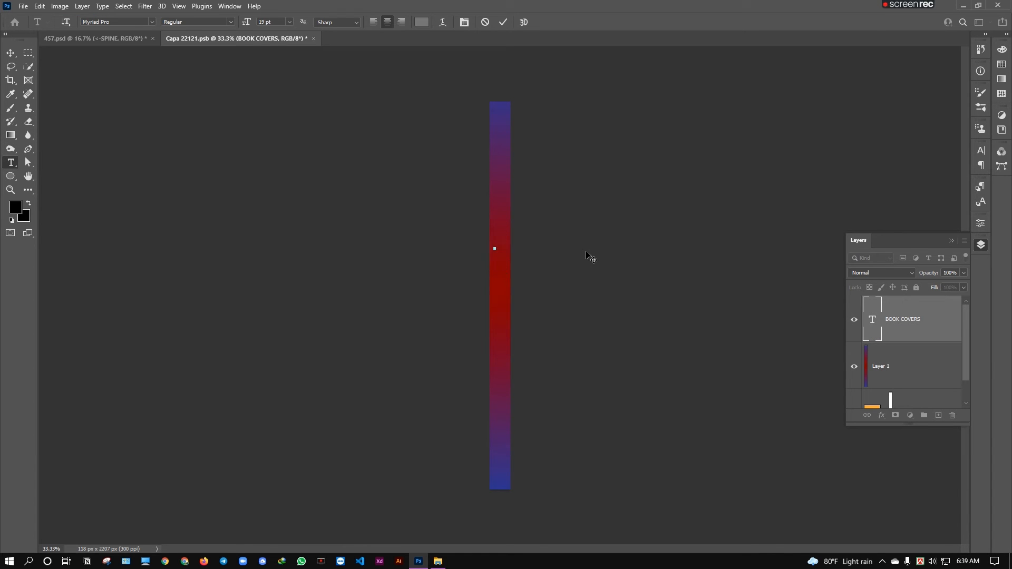
pyautogui.write('Spider man')
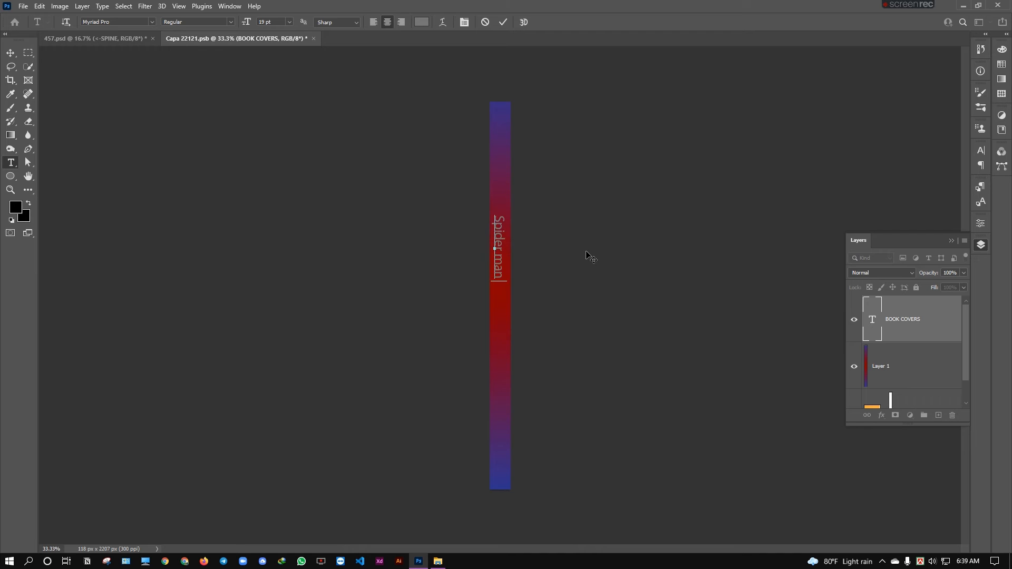
pyautogui.press('BackSpace')
pyautogui.write('-Man')
pyautogui.hotkey('ctrl', 'Return')
# - Set the font of the spine title to outrun future
pyautogui.click(978, 150)
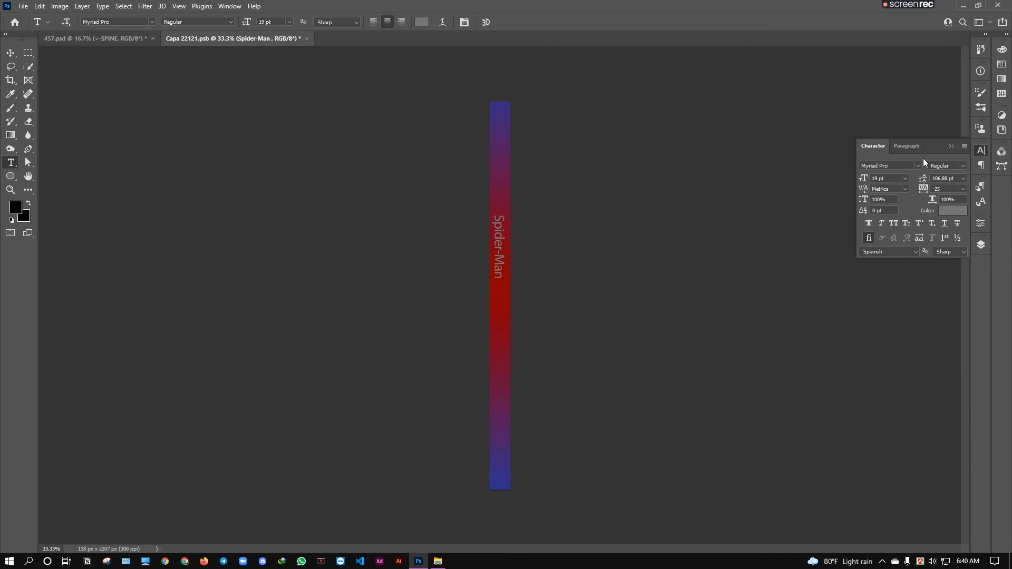
pyautogui.click(916, 167)
pyautogui.click(955, 272)
pyautogui.click(917, 166)
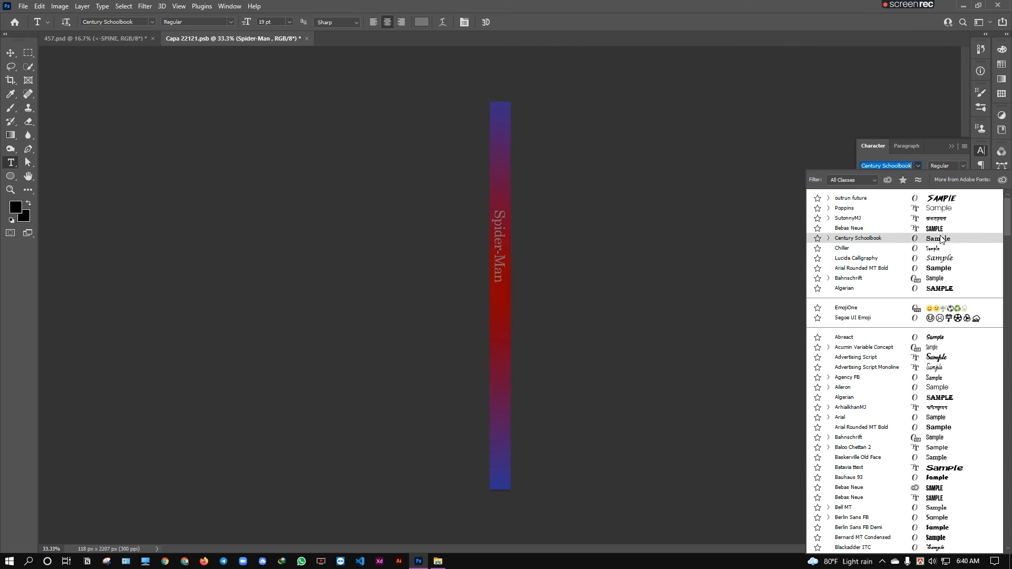
pyautogui.click(933, 199)
# - Recolor the spine title to a light pinkish grey
pyautogui.click(952, 210)
pyautogui.click(533, 257)
pyautogui.click(521, 210)
pyautogui.click(751, 165)
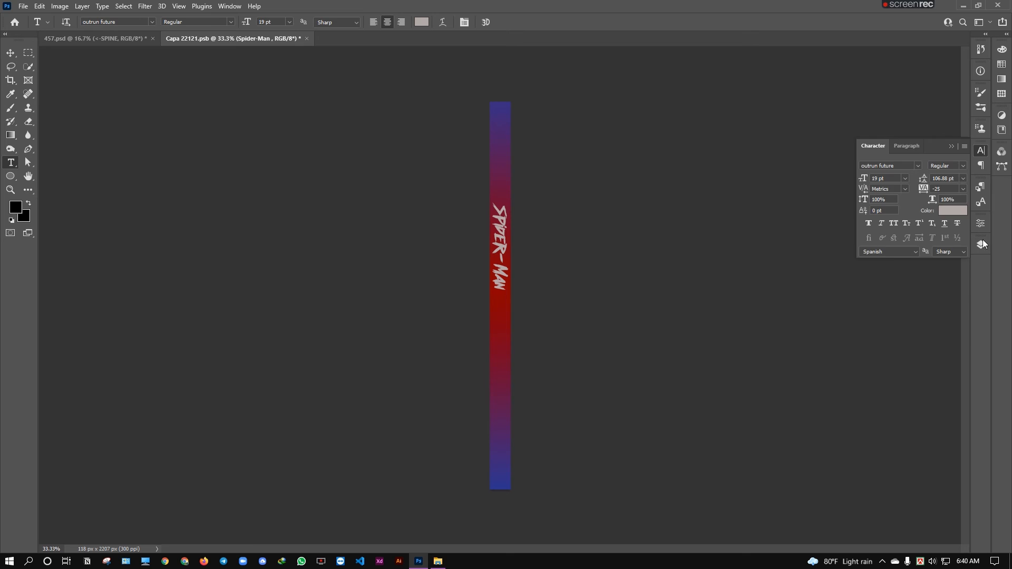
# - Center the spine title horizontally and vertically on the gradient layer, and save and close the spine smart object
pyautogui.click(980, 243)
pyautogui.press('v')
pyautogui.moveTo(500, 259); pyautogui.dragTo(507, 278)
pyautogui.keyDown('shift'); pyautogui.click(506, 280); pyautogui.keyUp('shift')
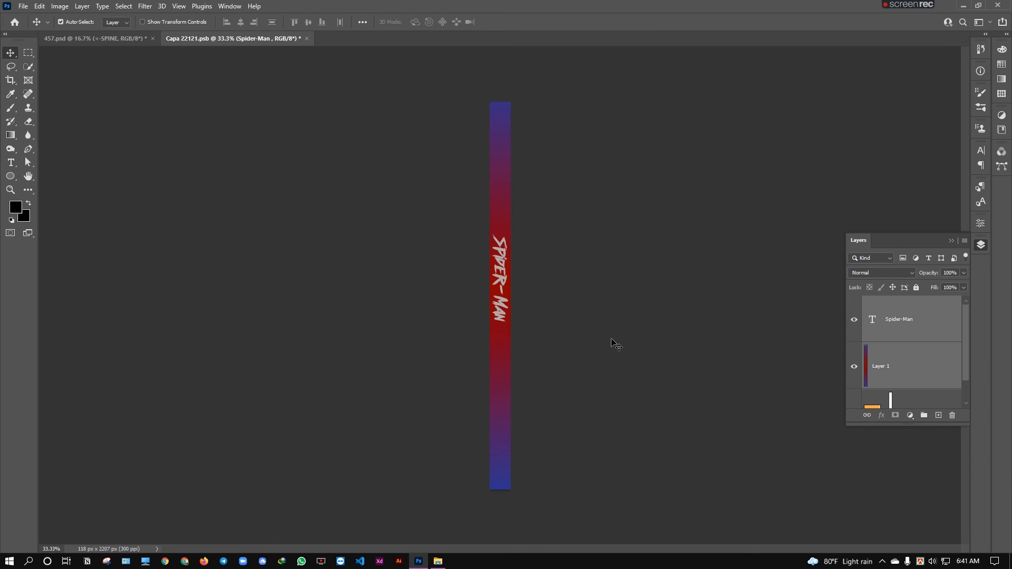
pyautogui.click(241, 22)
pyautogui.moveTo(426, 203); pyautogui.dragTo(537, 312)
pyautogui.click(226, 22)
pyautogui.click(240, 22)
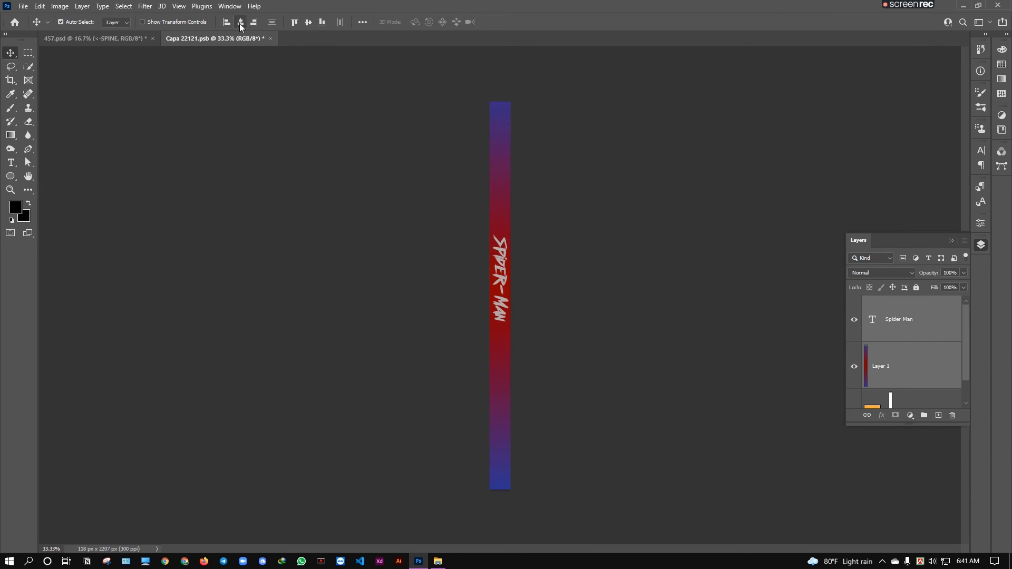
pyautogui.click(308, 22)
pyautogui.click(346, 327)
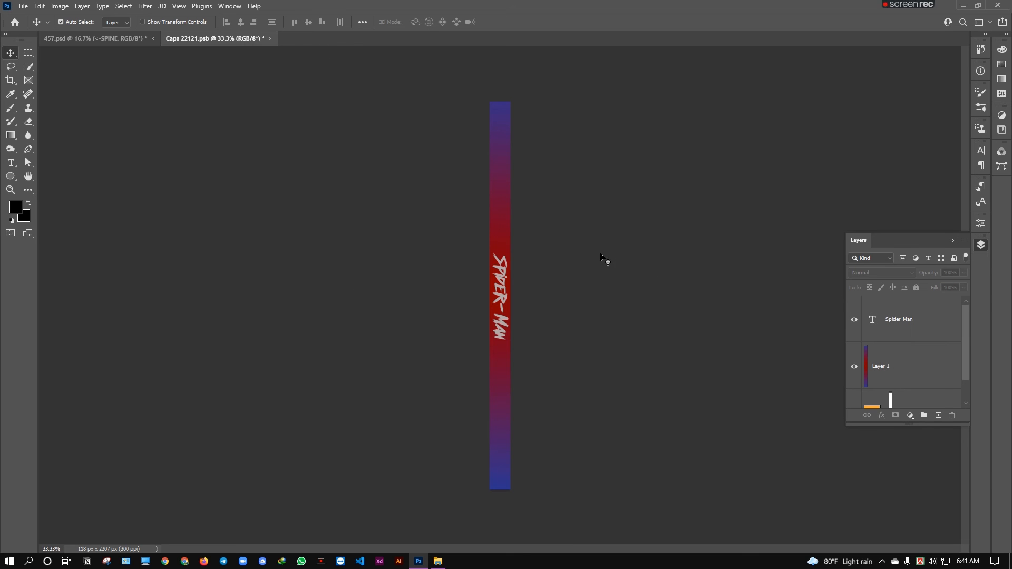
pyautogui.click(270, 39)
pyautogui.press('Return')
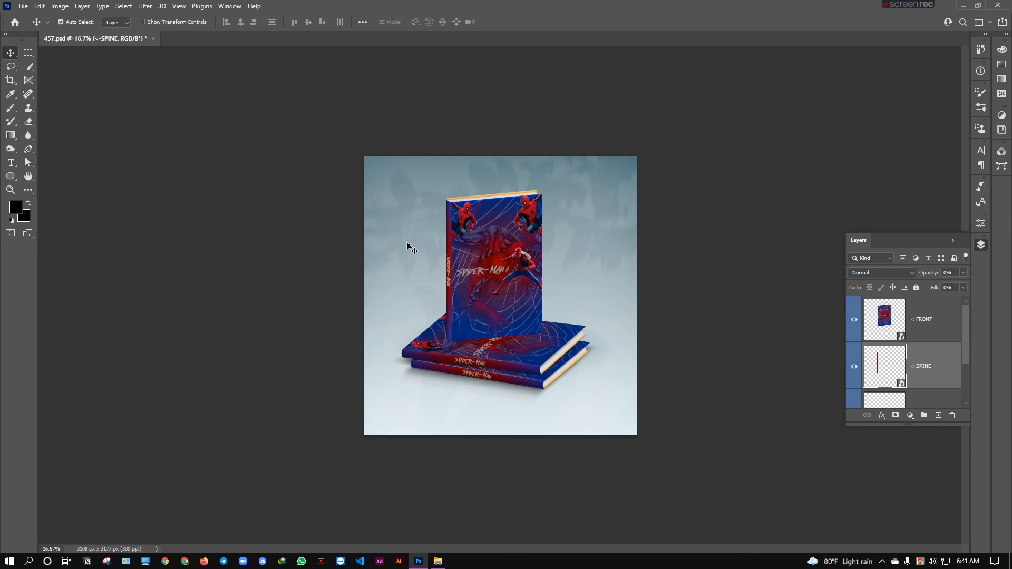
# - Reopen the <-SPINE smart object, change its title color to f2f2f2, and save and close it
pyautogui.doubleClick(885, 381)
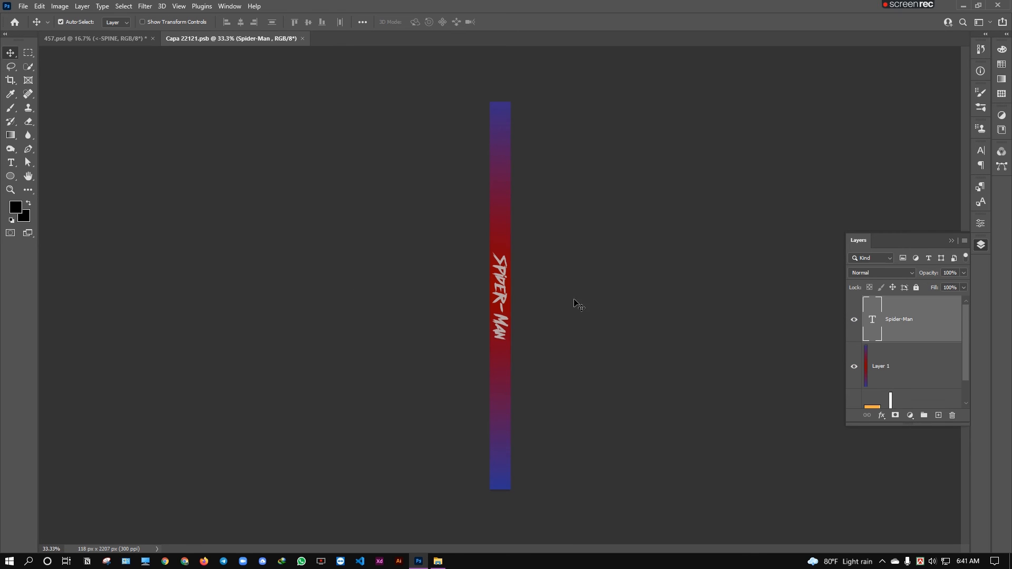
pyautogui.click(981, 151)
pyautogui.click(952, 210)
pyautogui.moveTo(536, 184); pyautogui.dragTo(501, 174)
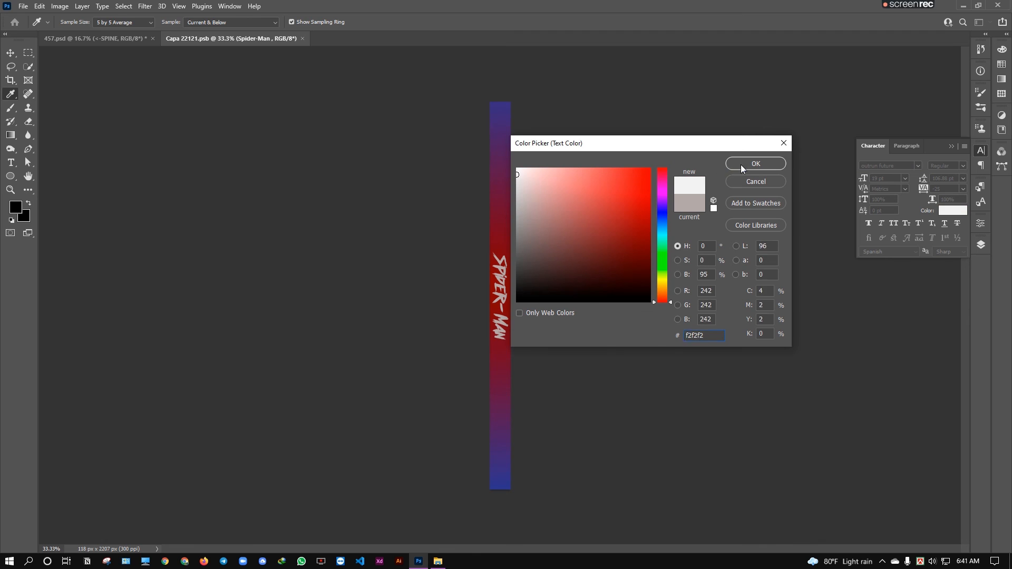
pyautogui.click(741, 164)
pyautogui.hotkey('ctrl', 'w')
pyautogui.click(451, 214)
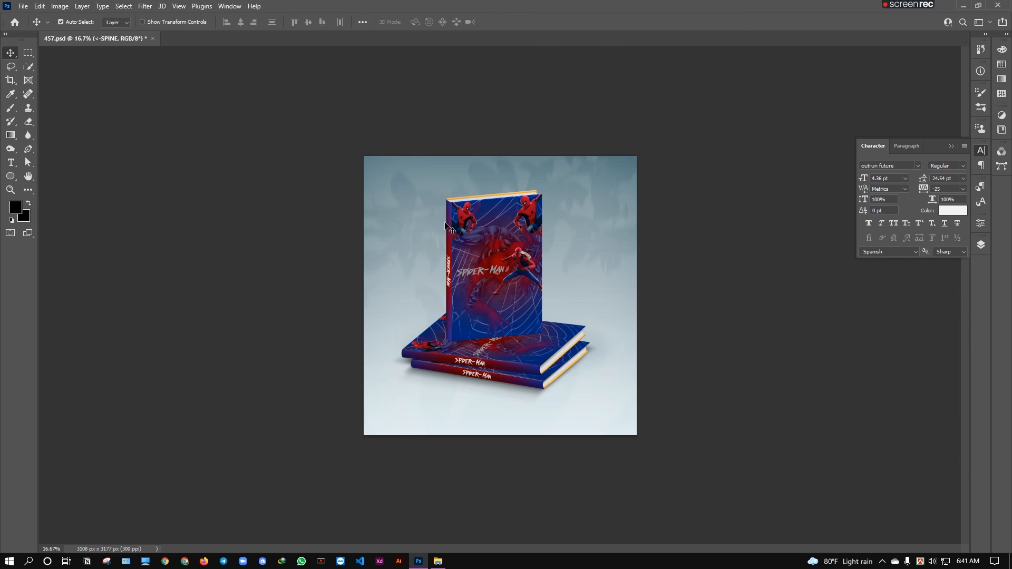
# - Fill a new layer in the <-BACK smart object with a centered radial red-to-blue gradient, and save and close it
pyautogui.click(980, 245)
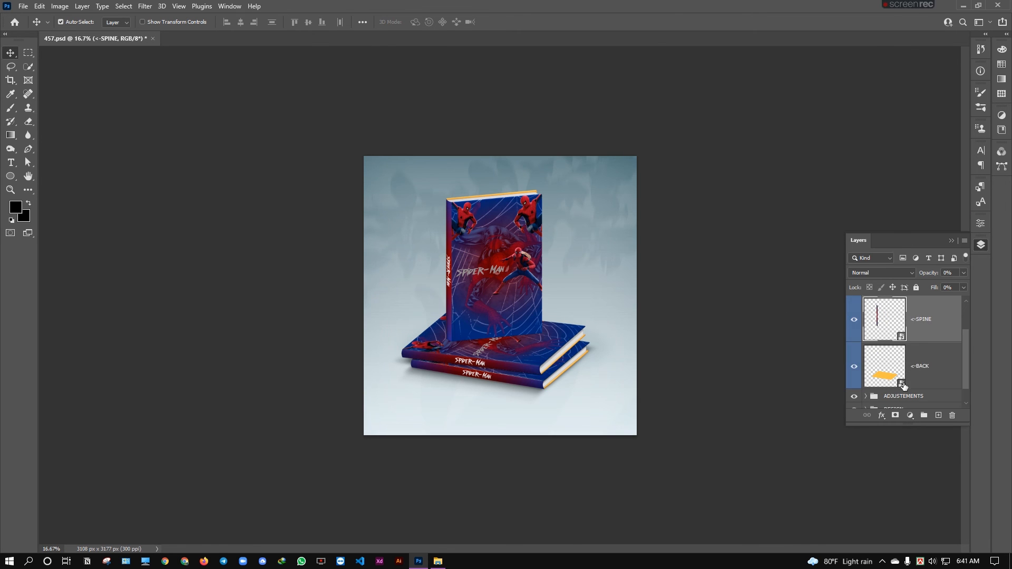
pyautogui.doubleClick(903, 356)
pyautogui.click(11, 135)
pyautogui.click(938, 415)
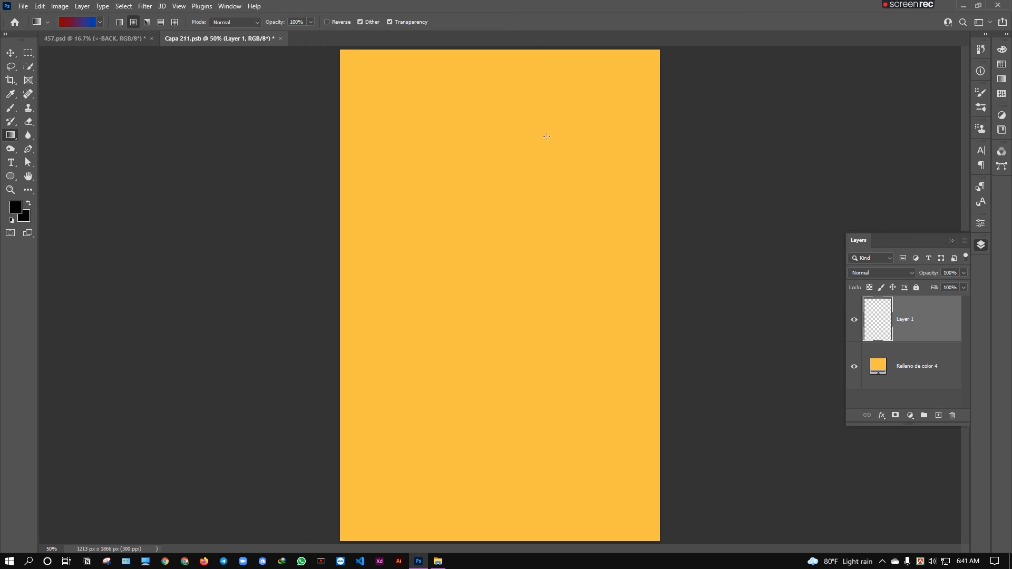
pyautogui.moveTo(547, 136); pyautogui.dragTo(534, 426)
pyautogui.moveTo(494, 266); pyautogui.dragTo(654, 543)
pyautogui.moveTo(507, 286); pyautogui.dragTo(786, 562)
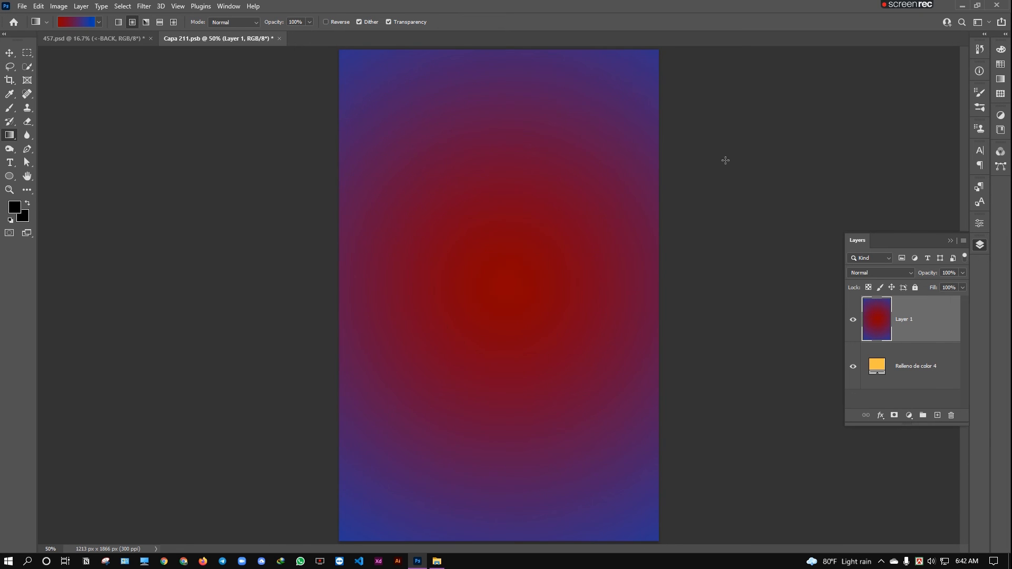
pyautogui.click(279, 38)
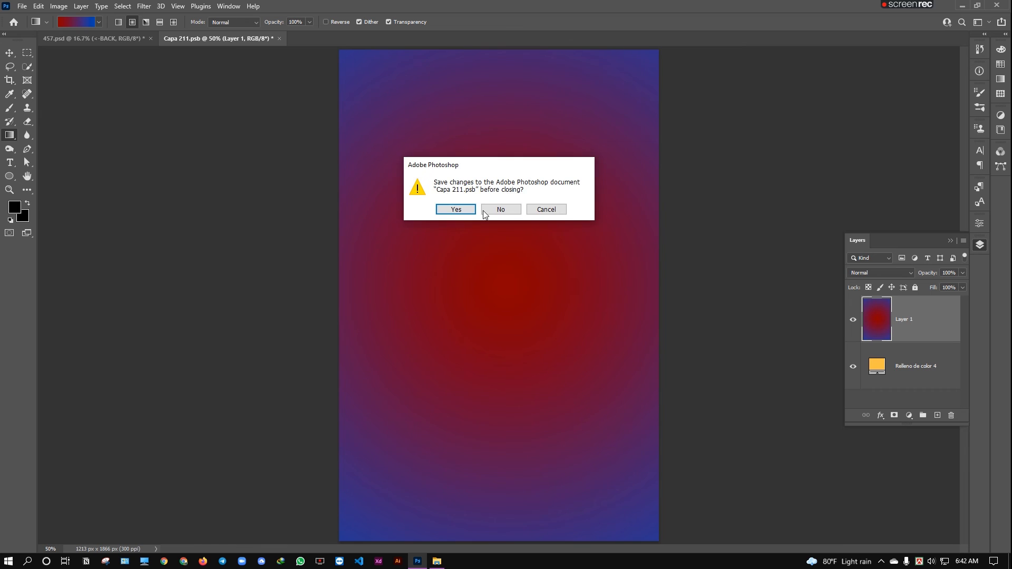
pyautogui.click(458, 211)
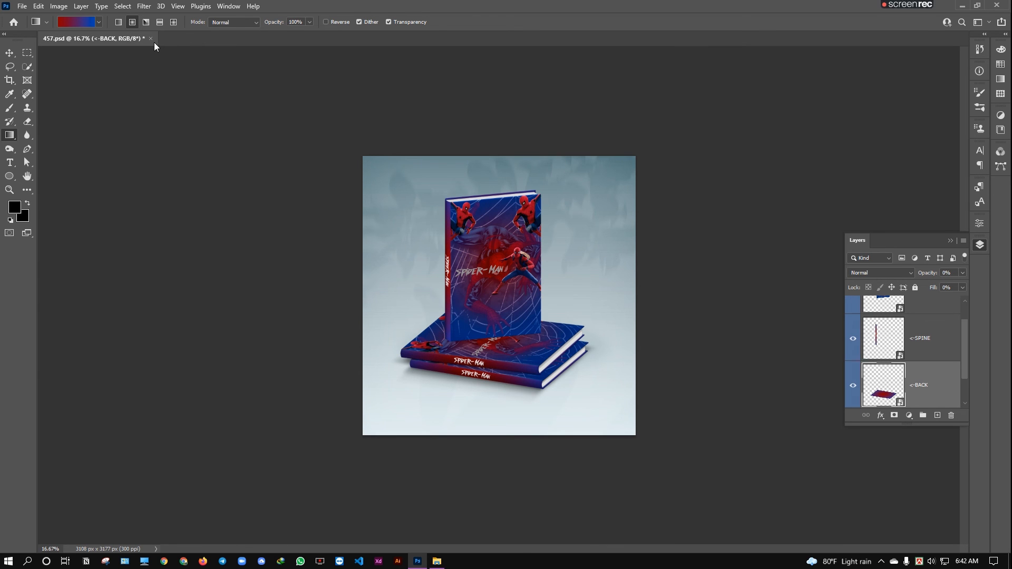
# - Start saving a copy of the mockup on the computer and choose the spider man folder inside the design folder as its destination
pyautogui.click(22, 6)
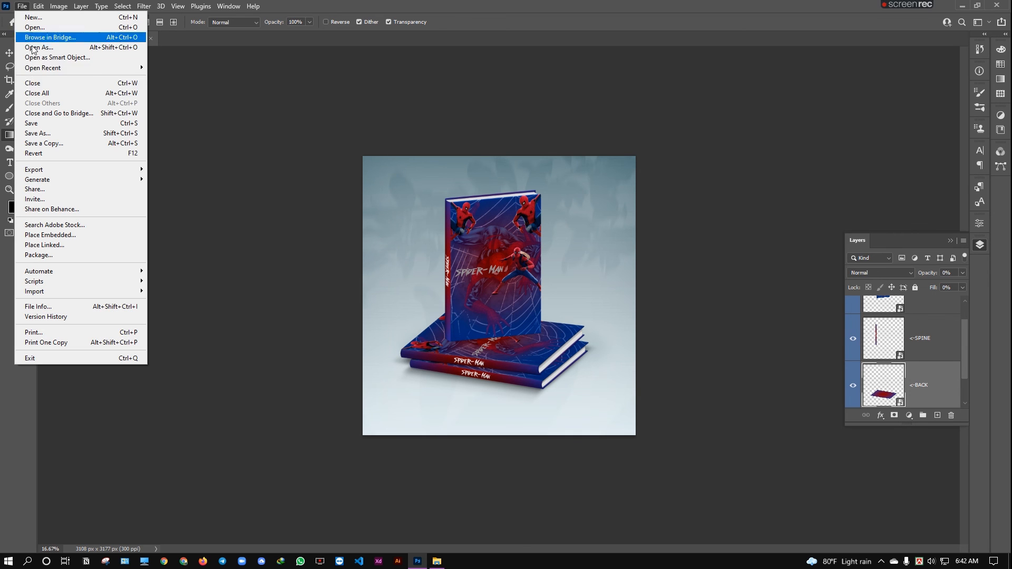
pyautogui.click(68, 132)
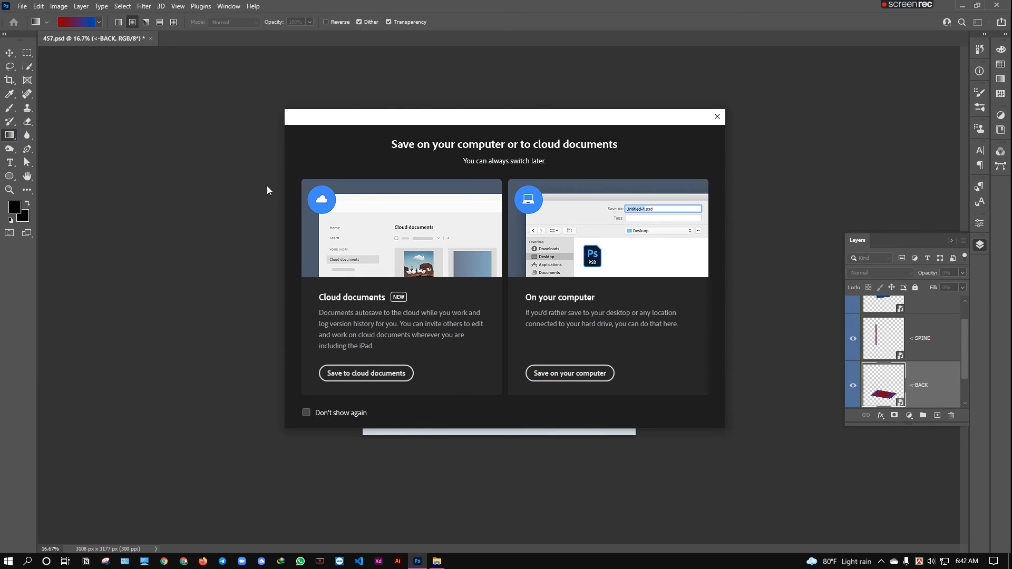
pyautogui.click(567, 373)
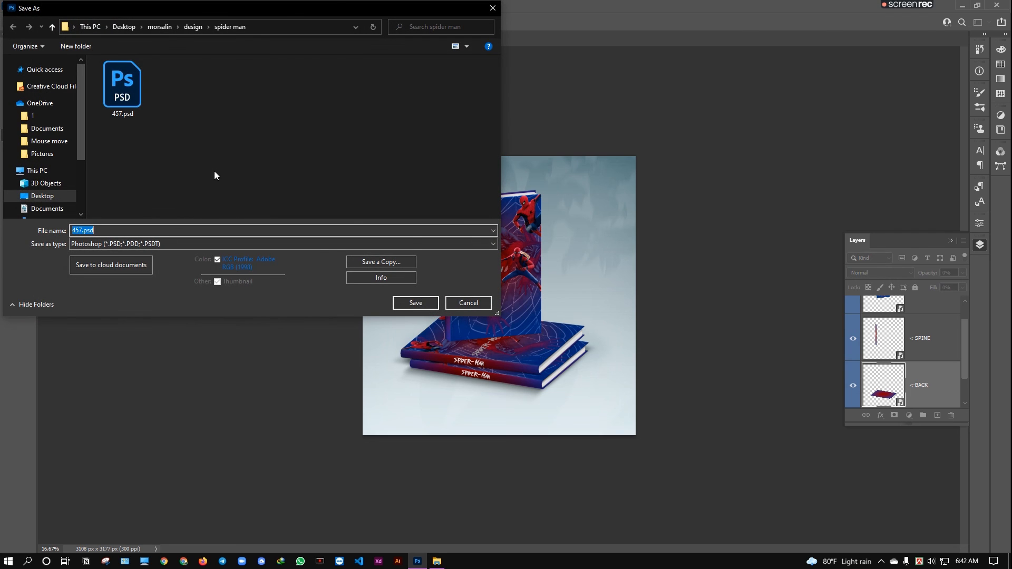
pyautogui.click(412, 262)
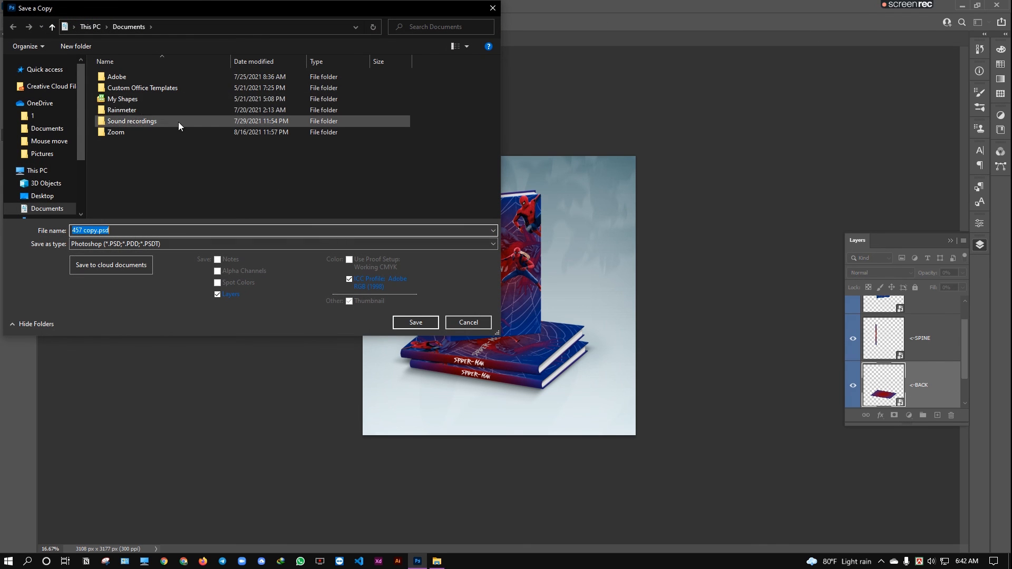
pyautogui.click(42, 196)
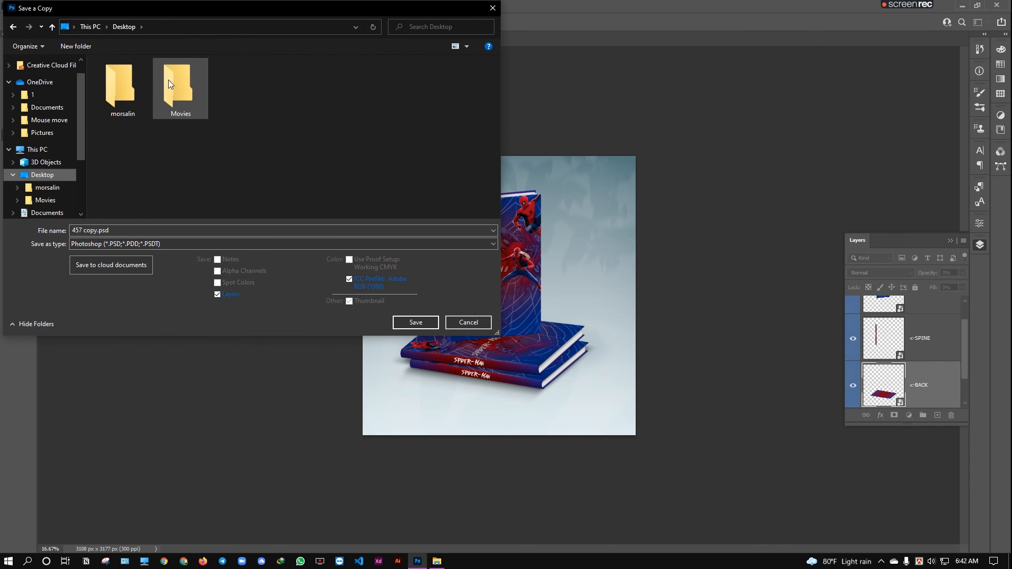
pyautogui.doubleClick(169, 81)
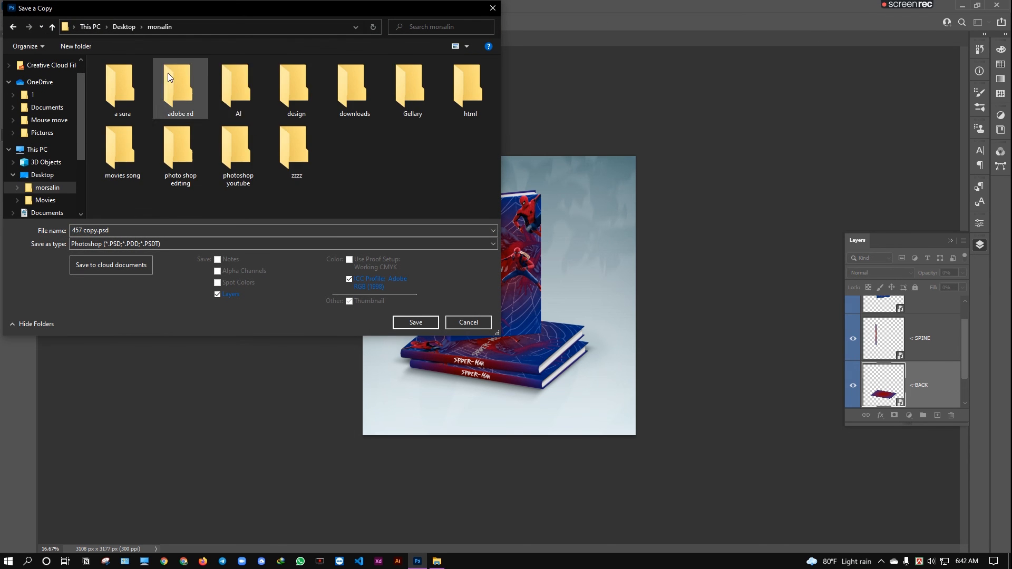
pyautogui.doubleClick(291, 97)
pyautogui.doubleClick(289, 100)
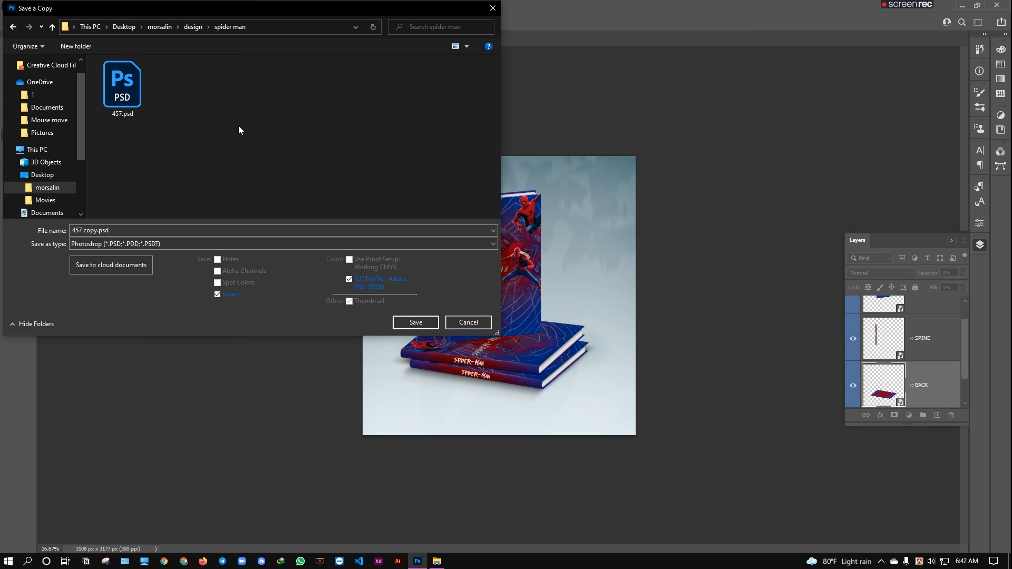
# - Save the copy in JPEG format as 457 copy.jpg, with maximum quality 12 and the Baseline ("Standard") option
pyautogui.click(239, 243)
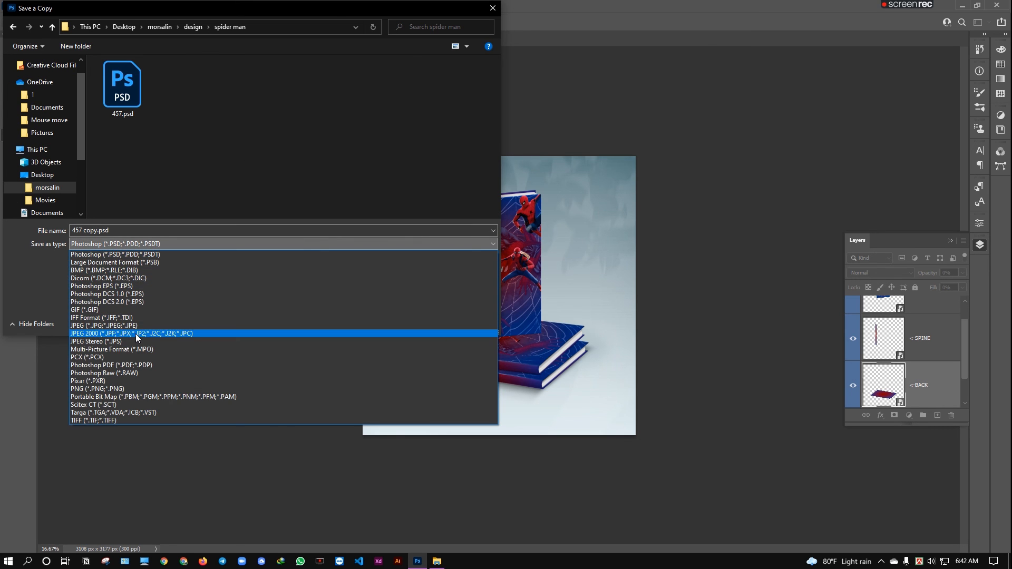
pyautogui.click(122, 325)
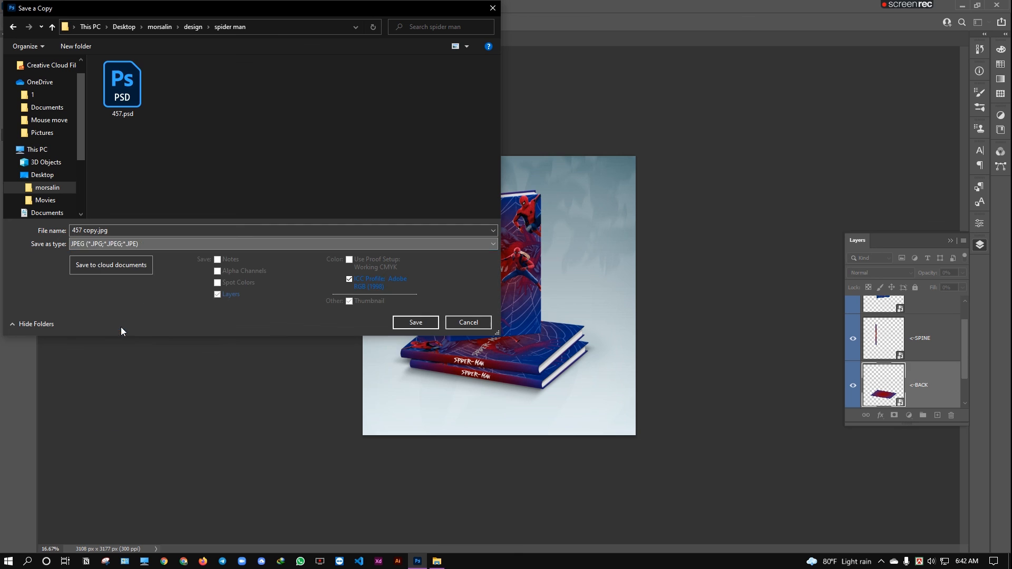
pyautogui.click(415, 322)
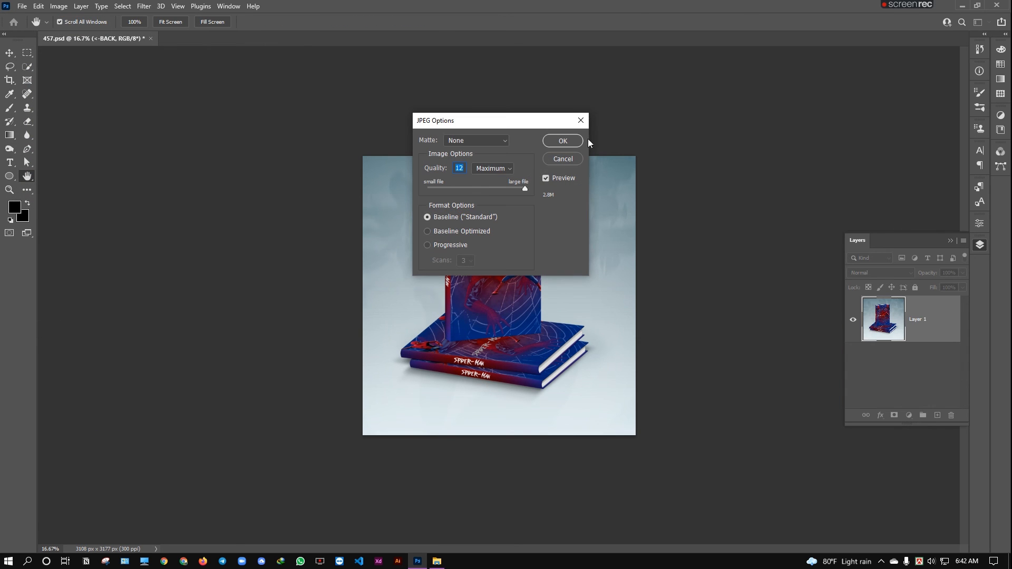
pyautogui.click(556, 143)
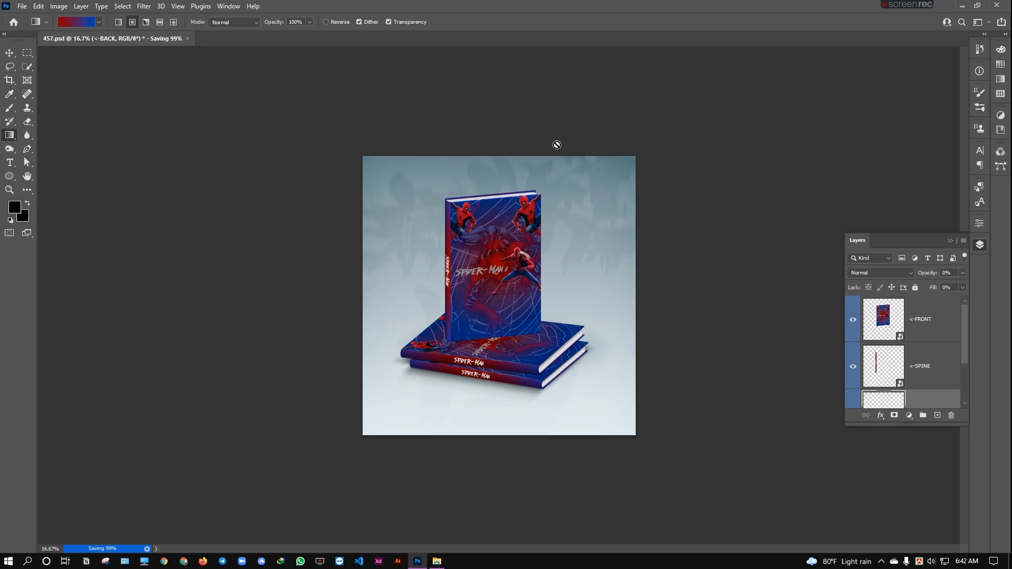